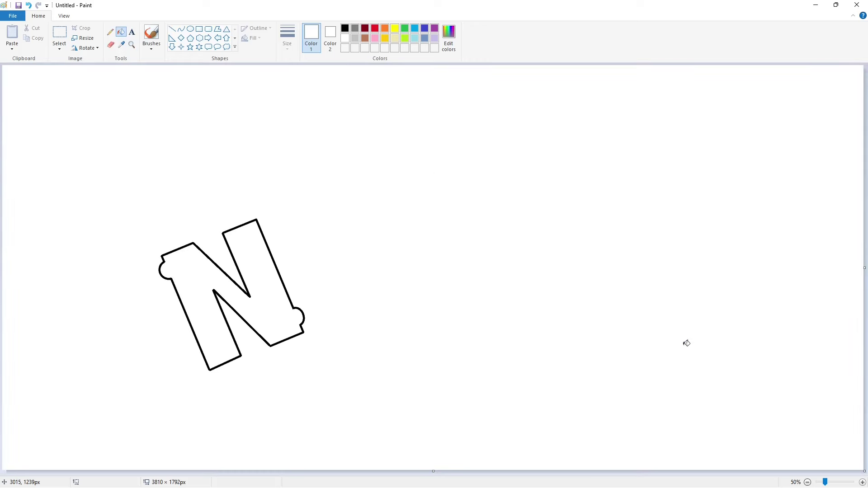
Draw the curved outer left side of a lowercase e beside the N with the Curve tool in black
click(181, 28)
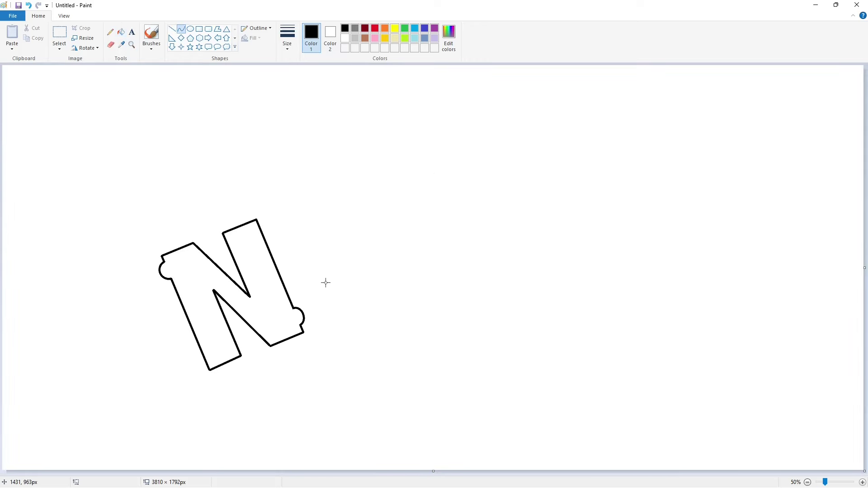
drag(289, 224, 329, 305)
drag(295, 256, 277, 312)
drag(290, 224, 384, 256)
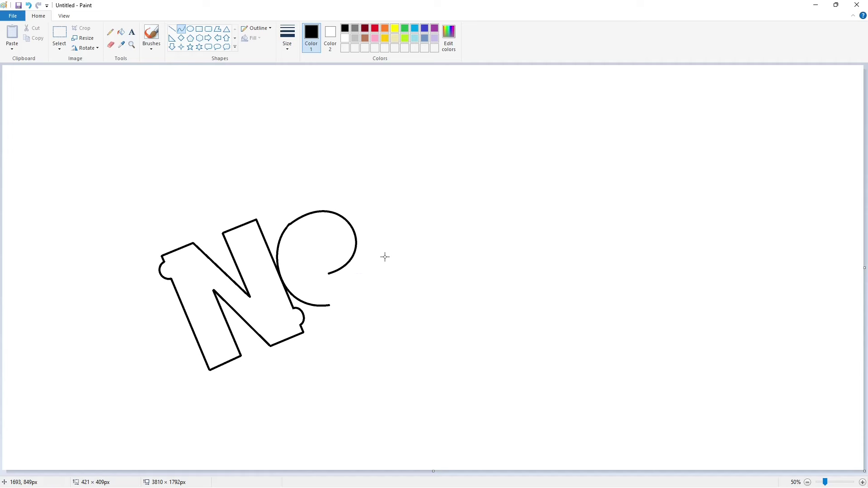
key(ctrl+z)
drag(289, 225, 330, 273)
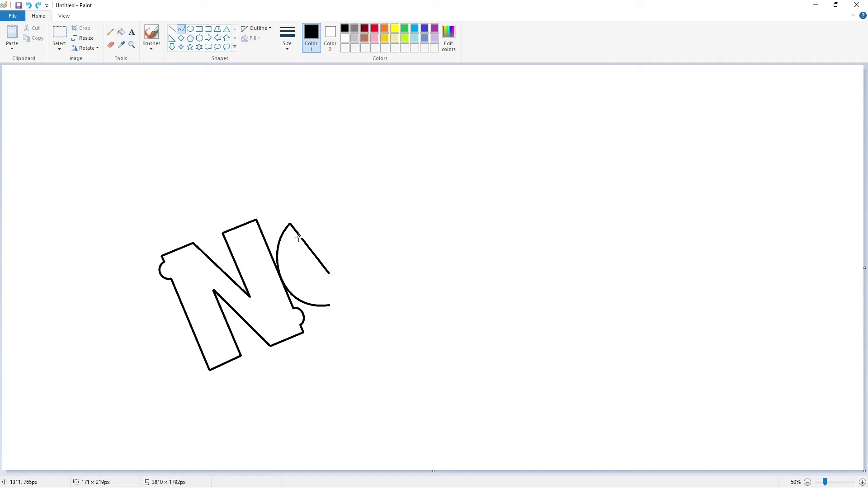
mouse_move(319, 213)
mouse_down()
mouse_move(342, 180)
mouse_move(403, 256)
mouse_up()
click(454, 262)
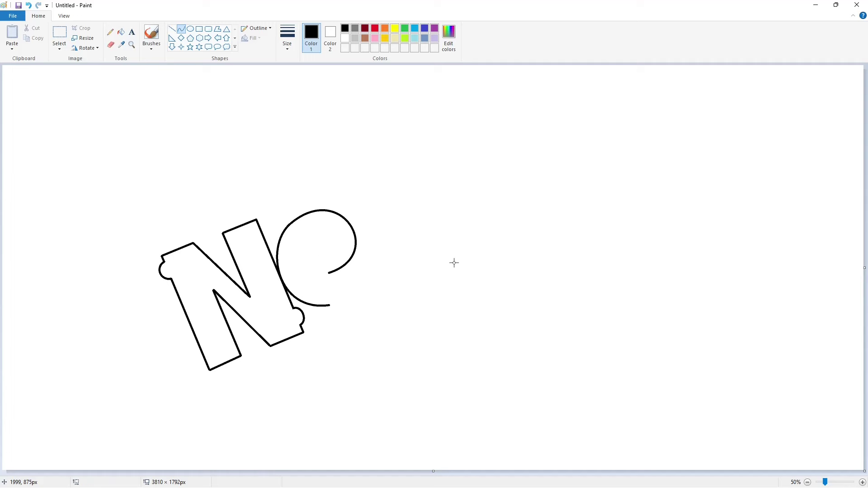
key(ctrl+z)
drag(290, 225, 330, 273)
mouse_move(319, 212)
mouse_down()
mouse_move(335, 192)
mouse_move(387, 249)
mouse_up()
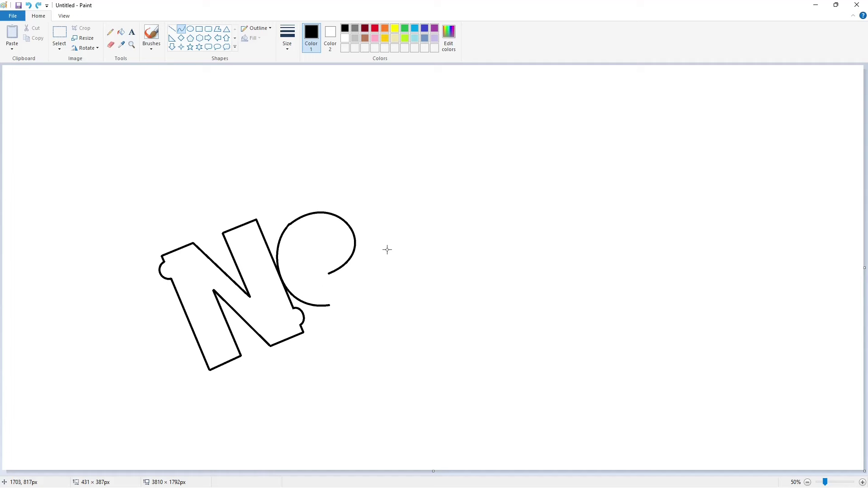
key(ctrl+z)
mouse_move(290, 225)
mouse_down()
mouse_move(330, 273)
mouse_move(327, 182)
mouse_move(391, 250)
mouse_move(423, 253)
mouse_up()
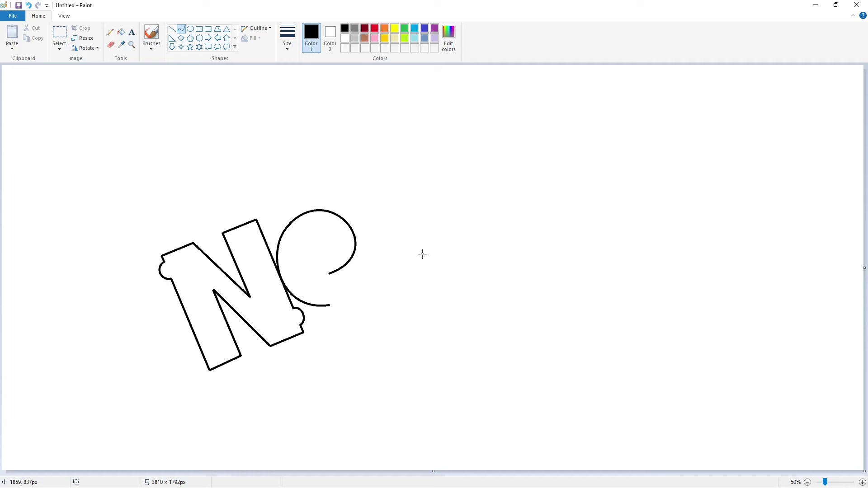
key(ctrl+z)
Draw the e's rounded upper outline from two joined curves and add the curved strokes of its lower tail
mouse_move(290, 225)
mouse_down()
mouse_move(350, 224)
mouse_move(317, 205)
mouse_move(340, 211)
mouse_move(330, 273)
mouse_move(360, 234)
mouse_up()
click(340, 211)
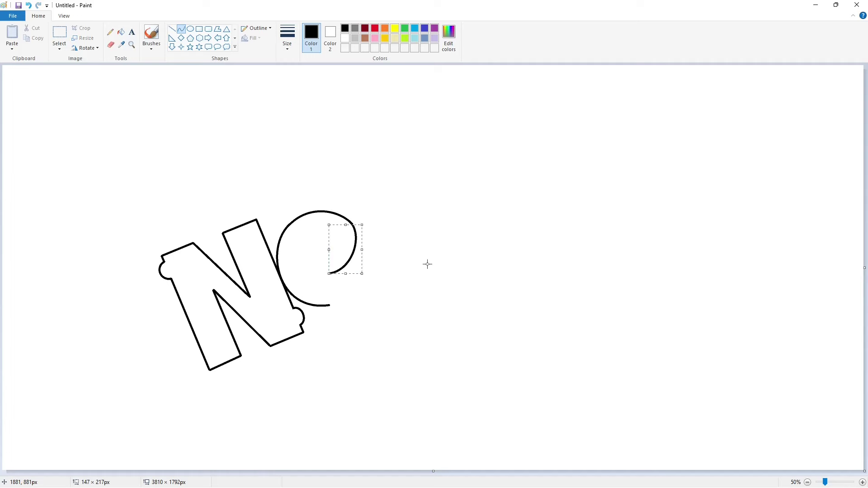
click(333, 280)
mouse_move(329, 273)
mouse_down()
mouse_move(359, 270)
mouse_move(346, 284)
mouse_move(368, 277)
mouse_move(364, 300)
mouse_up()
click(346, 280)
Cap the end of the e's tail with a short straight line and draw its small oval counter
click(172, 28)
mouse_move(362, 268)
mouse_down()
mouse_move(367, 273)
mouse_move(310, 242)
mouse_move(329, 256)
mouse_up()
click(180, 29)
Draw the straight stem, top edge and rounded outer bowl of a capital R beside the e, with a round bump on the stem
click(172, 29)
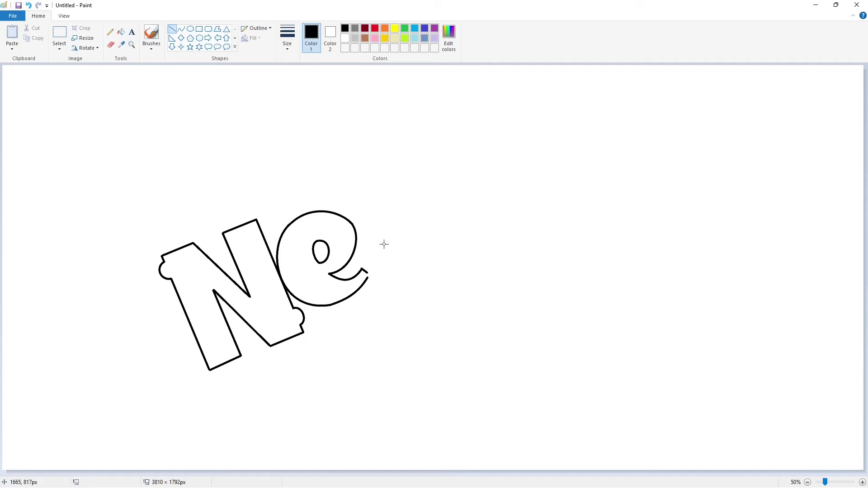
drag(361, 202, 373, 316)
mouse_move(360, 202)
mouse_down()
mouse_move(409, 198)
mouse_move(434, 258)
mouse_move(456, 196)
mouse_move(515, 257)
mouse_up()
click(182, 29)
key(ctrl+z)
drag(409, 197, 469, 228)
drag(362, 215, 363, 231)
drag(359, 222, 352, 220)
Draw the R's foot and inner stem edge with straight lines and close its D-shaped counter with a curve
click(171, 28)
mouse_move(373, 316)
mouse_down()
mouse_move(392, 313)
mouse_move(397, 232)
mouse_move(402, 272)
mouse_up()
key(ctrl+z)
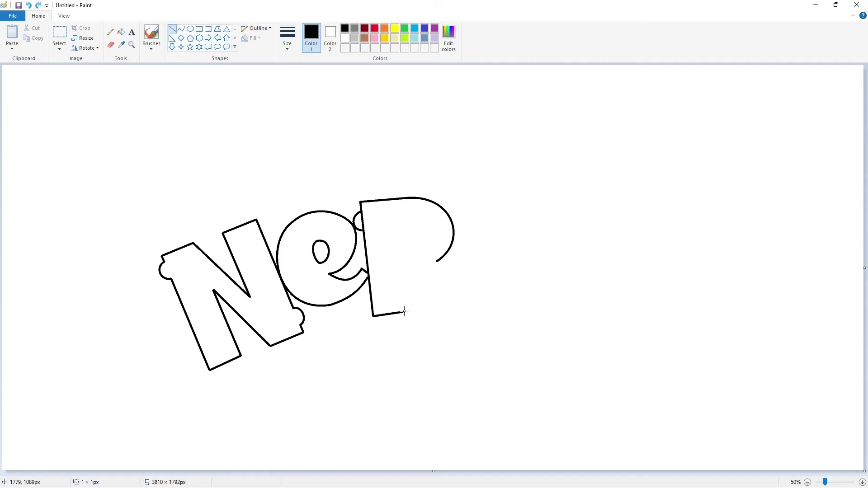
drag(405, 312, 396, 228)
click(181, 28)
mouse_move(397, 228)
mouse_down()
mouse_move(398, 256)
mouse_move(423, 241)
mouse_up()
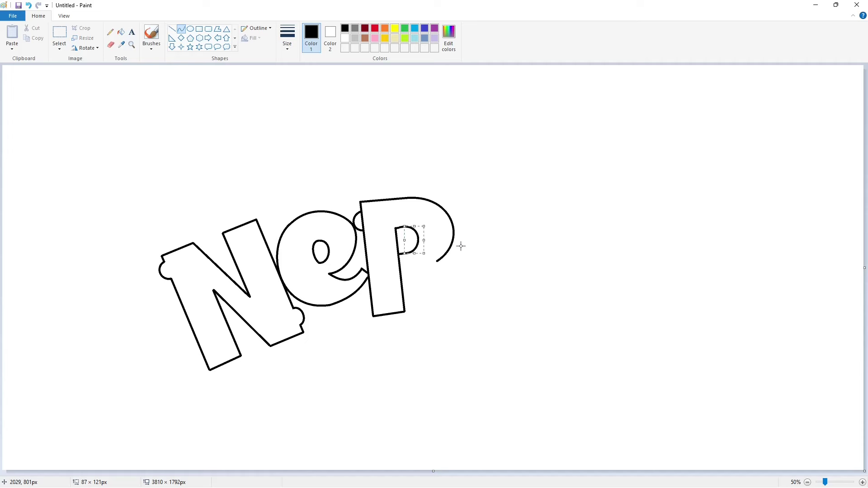
click(172, 29)
mouse_move(399, 273)
mouse_down()
mouse_move(448, 311)
mouse_move(428, 311)
mouse_up()
click(181, 29)
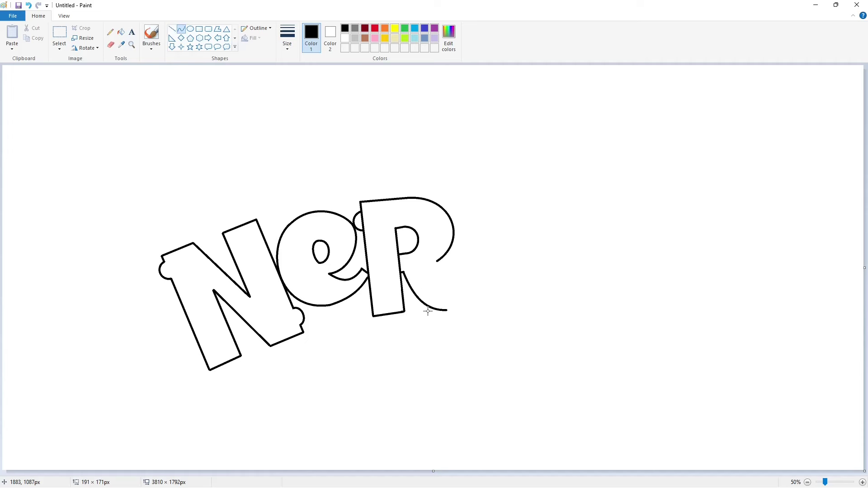
key(ctrl+z)
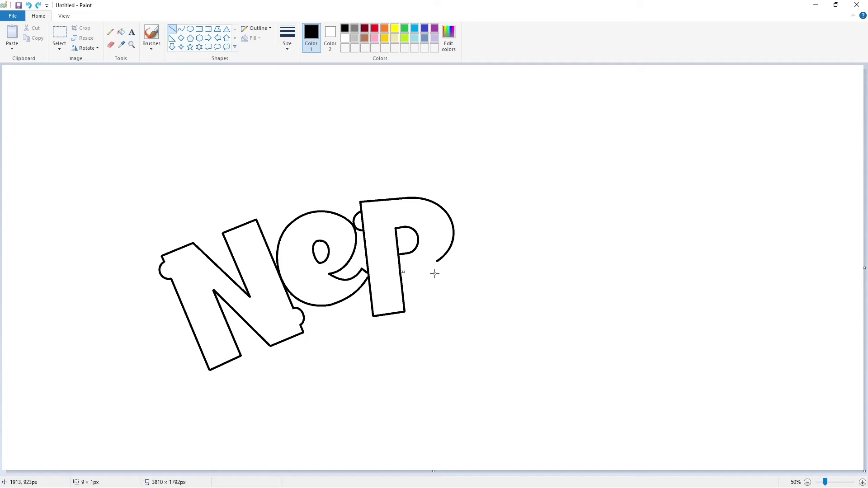
Draw the R's curved leg, sweeping from the stem and bowl into an upturned end
click(403, 275)
click(180, 28)
mouse_move(404, 271)
mouse_down()
mouse_move(457, 300)
mouse_move(469, 282)
mouse_up()
mouse_move(446, 298)
mouse_down()
mouse_move(428, 320)
mouse_move(467, 316)
mouse_up()
mouse_move(436, 261)
mouse_down()
mouse_move(461, 277)
mouse_move(465, 294)
mouse_move(440, 269)
mouse_up()
Remove the R's stem line inside the round bump and at the leg joint with white line cuts and white fill
click(861, 482)
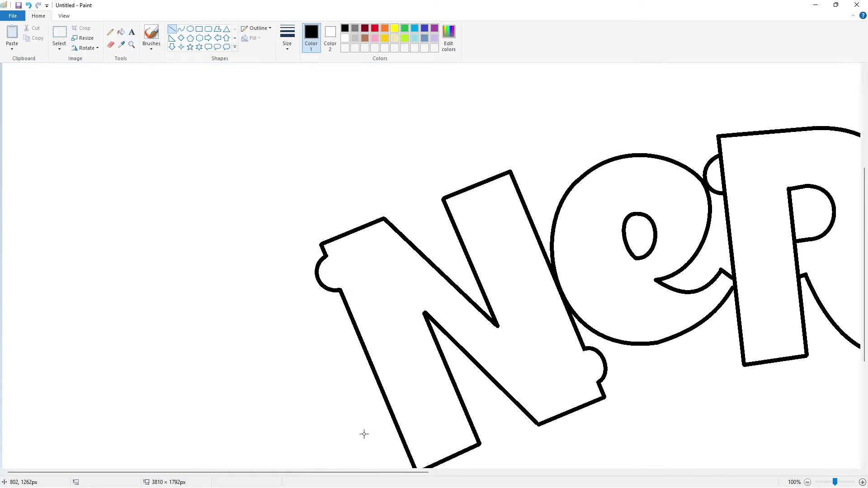
scroll(364, 434, right, 5)
click(345, 38)
drag(425, 155, 430, 189)
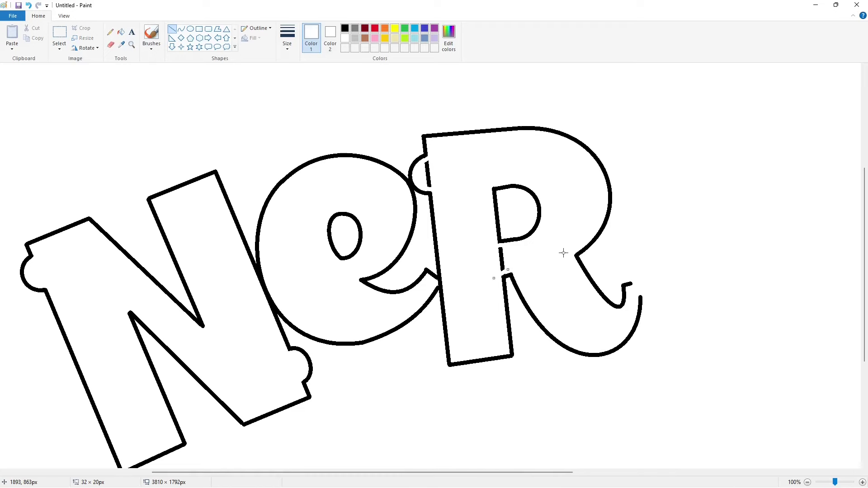
click(120, 32)
click(501, 258)
click(428, 174)
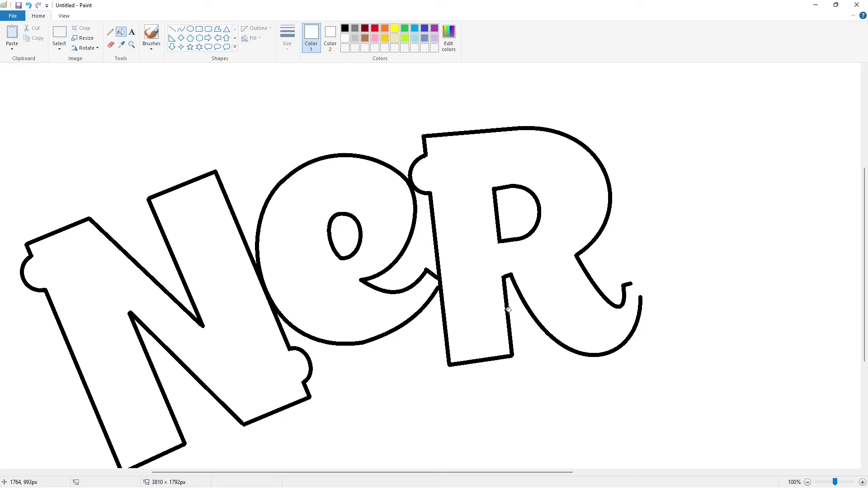
Draw the rounded outer bowl of a lowercase d in black, touching the right side of the R
scroll(605, 349, down, 1)
click(180, 28)
click(345, 28)
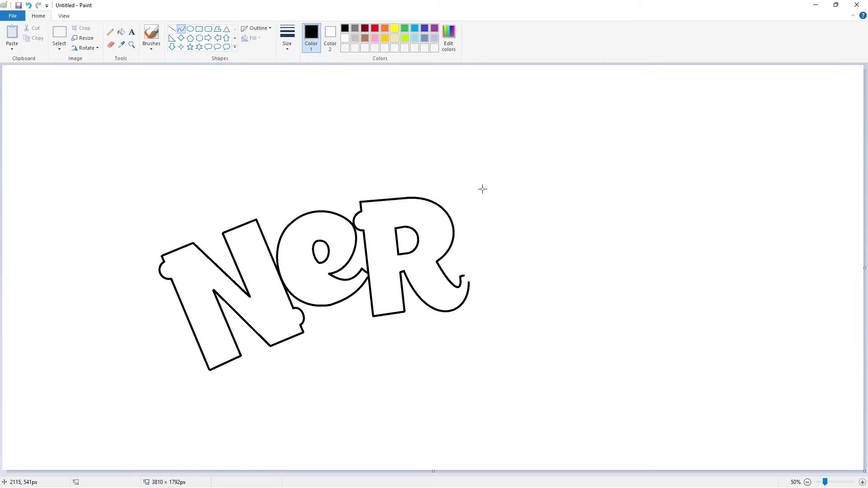
mouse_move(496, 203)
mouse_down()
mouse_move(472, 258)
mouse_move(467, 194)
mouse_move(438, 237)
mouse_up()
key(ctrl+z)
mouse_move(494, 204)
mouse_down()
mouse_move(465, 275)
mouse_move(435, 226)
mouse_up()
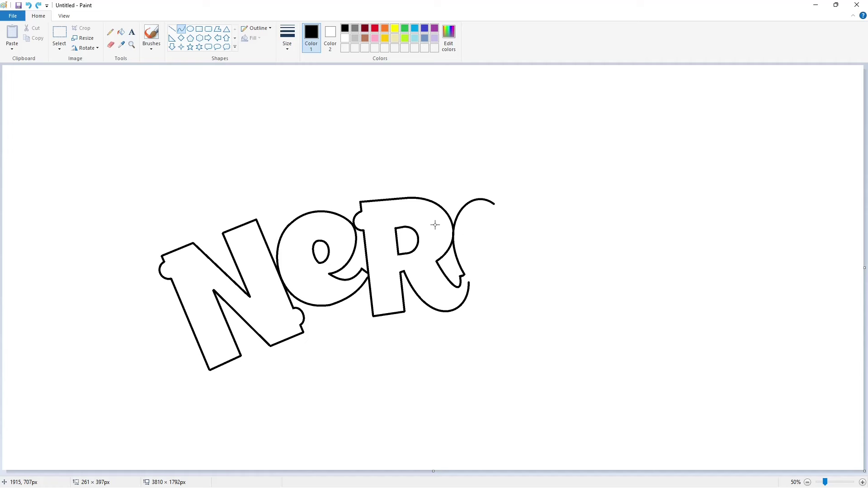
click(488, 256)
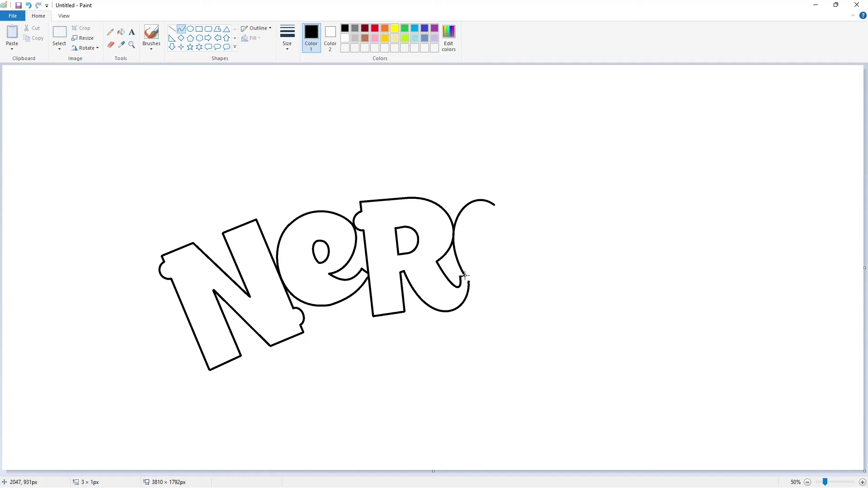
drag(465, 275, 509, 300)
click(509, 301)
Draw the d's slanted straight ascender and curled foot, and add a round bump near the ascender's upper end
click(172, 28)
mouse_move(483, 167)
mouse_down()
mouse_move(495, 205)
mouse_move(515, 157)
mouse_move(553, 275)
mouse_move(537, 281)
mouse_move(546, 272)
mouse_move(546, 283)
mouse_up()
click(180, 29)
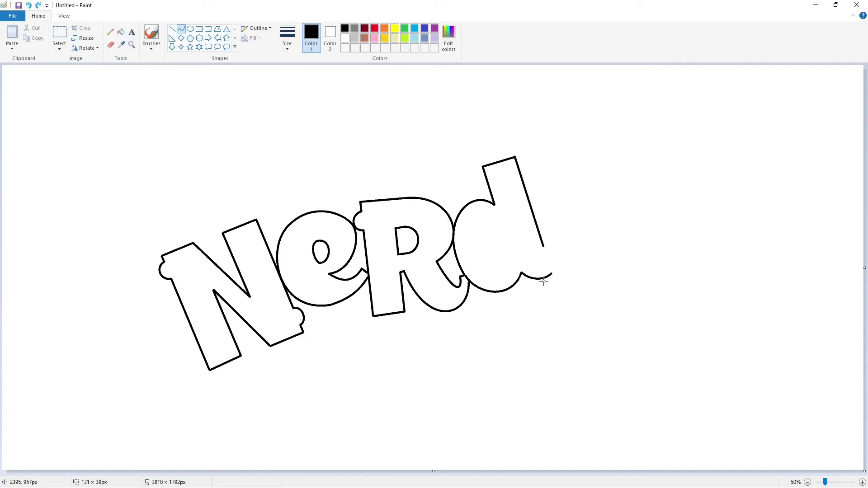
click(554, 253)
click(180, 28)
mouse_move(552, 241)
mouse_down()
mouse_move(560, 238)
mouse_move(553, 274)
mouse_move(568, 260)
mouse_up()
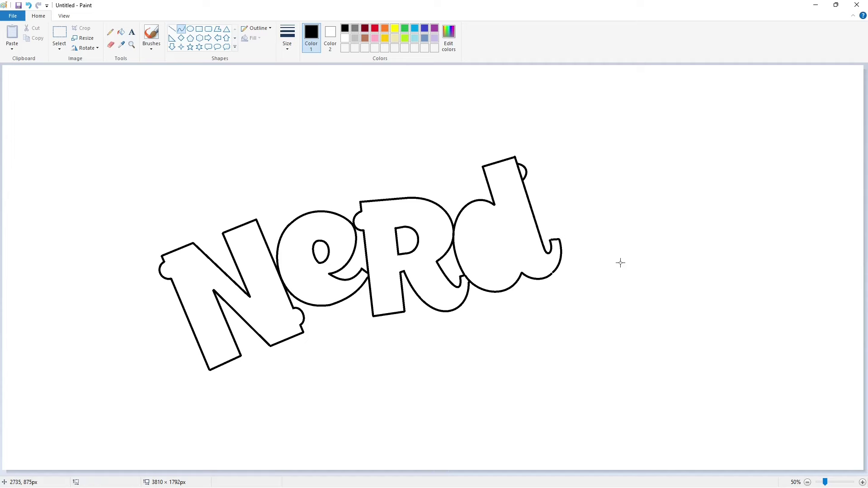
Draw the d's counter inside the bowl from one straight line and a curve
click(172, 28)
drag(500, 225, 510, 256)
click(181, 28)
mouse_move(500, 225)
mouse_down()
mouse_move(511, 256)
mouse_move(479, 242)
mouse_up()
key(Return)
Remove the d's ascender line inside the round bump with white line cuts and white fill
click(862, 482)
scroll(618, 419, down, 5)
scroll(618, 420, right, 5)
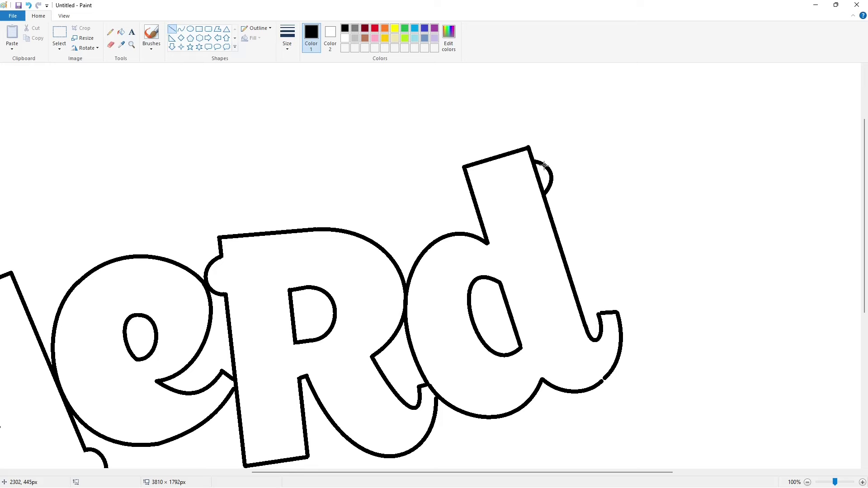
click(345, 38)
drag(535, 168, 544, 195)
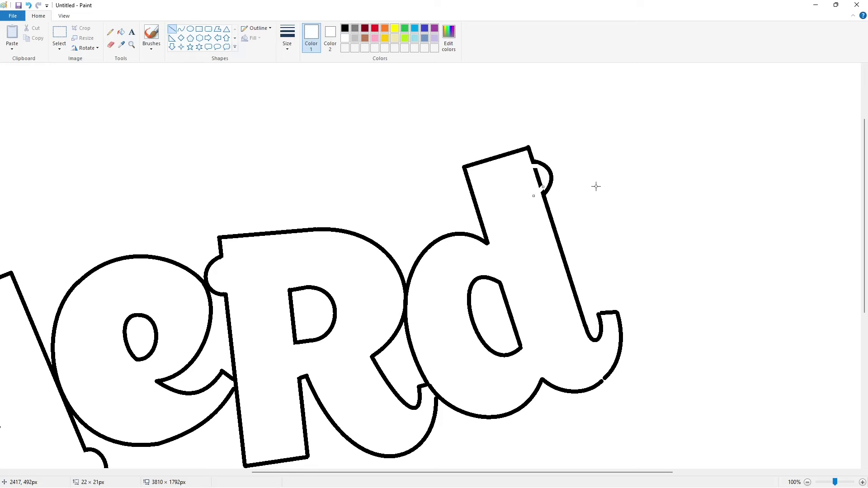
click(121, 32)
key(ctrl+z)
key(ctrl+z)
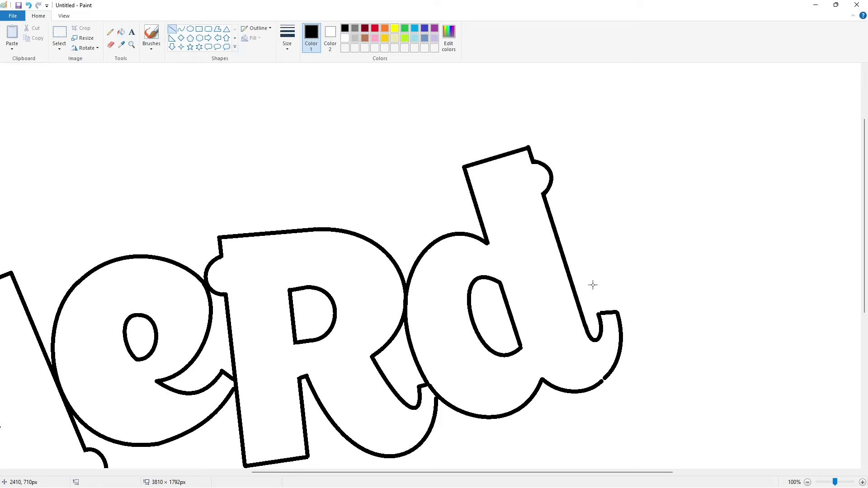
Draw the upper outer curve of an S beside the d, with a round bump on its upper left and the curved left side
scroll(641, 321, down, 1)
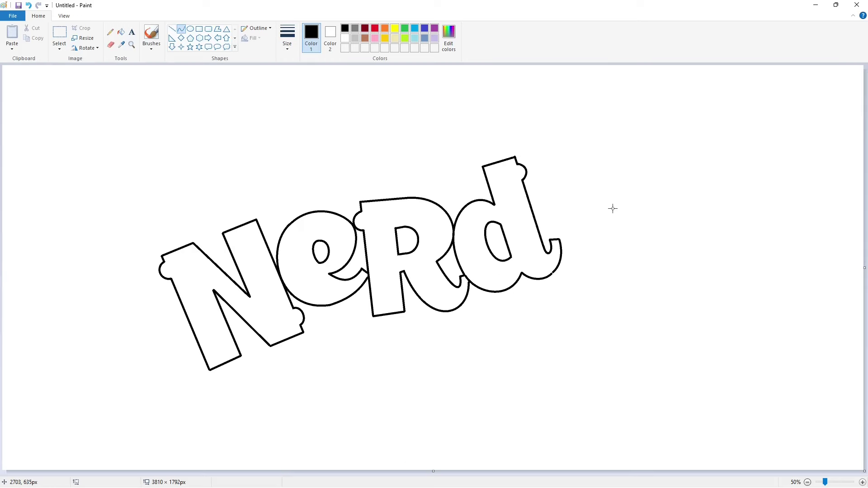
mouse_move(603, 205)
mouse_down()
mouse_move(548, 177)
mouse_move(616, 178)
mouse_move(576, 146)
mouse_up()
click(537, 193)
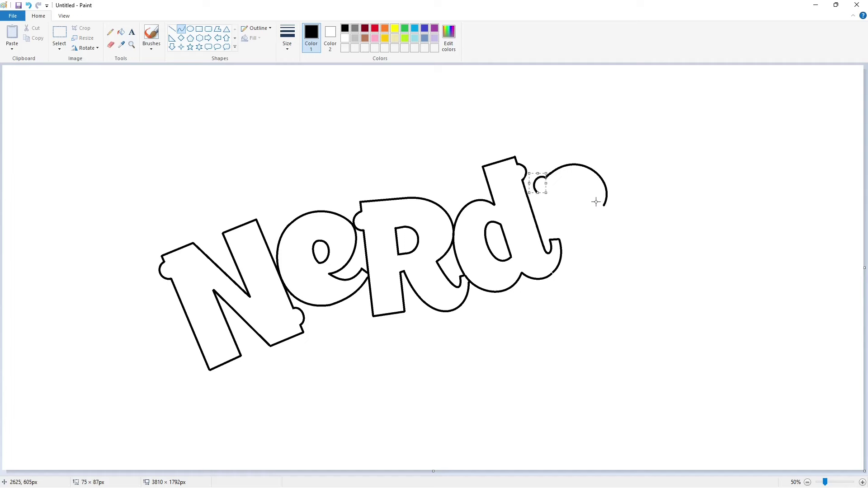
mouse_move(538, 195)
mouse_down()
mouse_move(572, 241)
mouse_move(534, 210)
mouse_up()
click(536, 206)
Complete the S with its inner hooks and large lower curve, and close the upper end with a short straight line
mouse_move(597, 204)
mouse_down()
mouse_move(586, 211)
mouse_move(603, 179)
mouse_up()
mouse_move(660, 226)
mouse_down()
mouse_move(587, 209)
mouse_move(598, 217)
mouse_up()
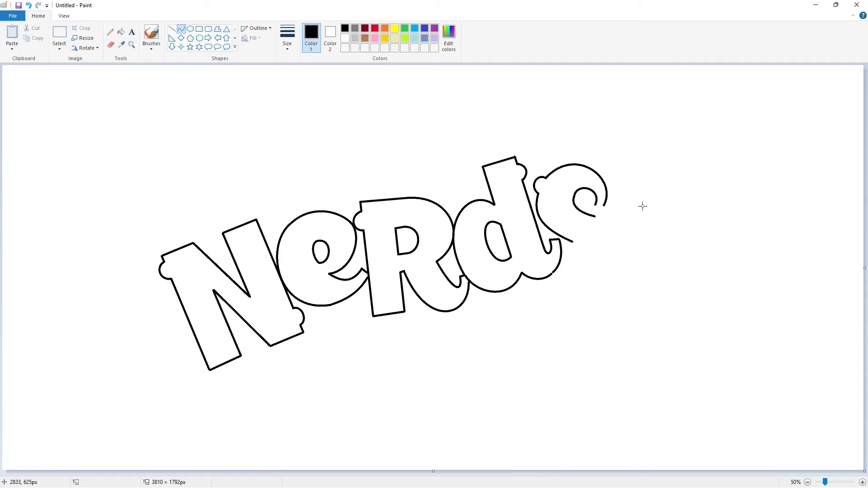
drag(572, 241, 583, 256)
drag(604, 206, 552, 273)
mouse_move(601, 237)
mouse_down()
mouse_move(618, 253)
mouse_move(612, 311)
mouse_up()
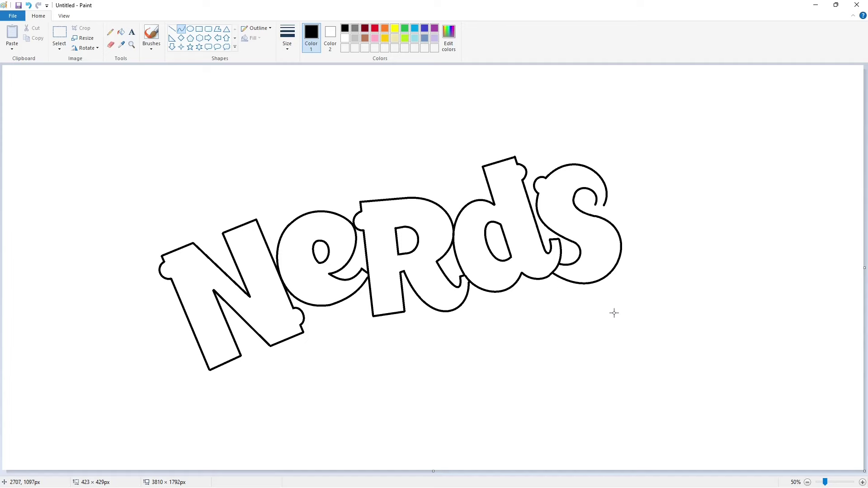
click(172, 29)
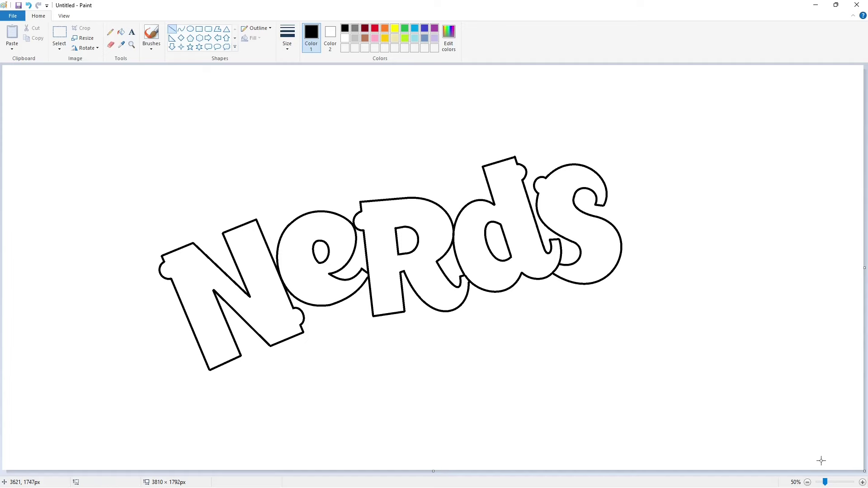
Remove the line separating the d's foot from the bottom of the S with white line cuts and white fill
click(862, 482)
scroll(497, 316, right, 5)
scroll(407, 217, up, 2)
click(344, 38)
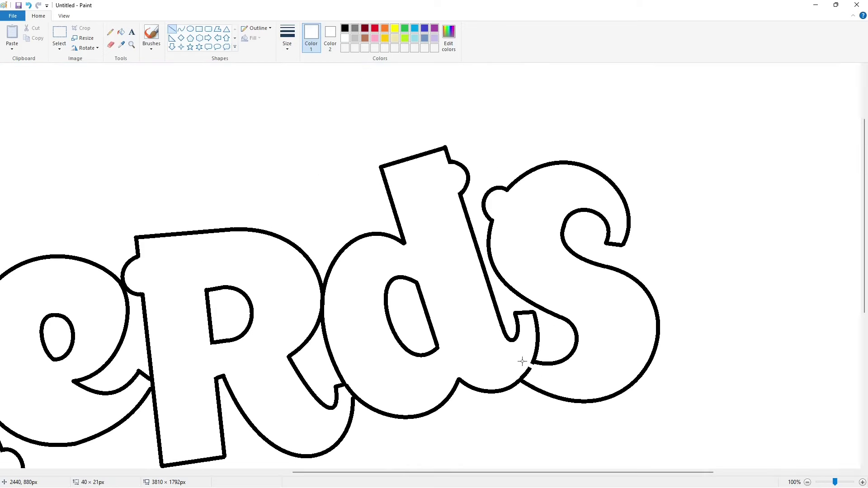
drag(532, 362, 522, 376)
click(121, 32)
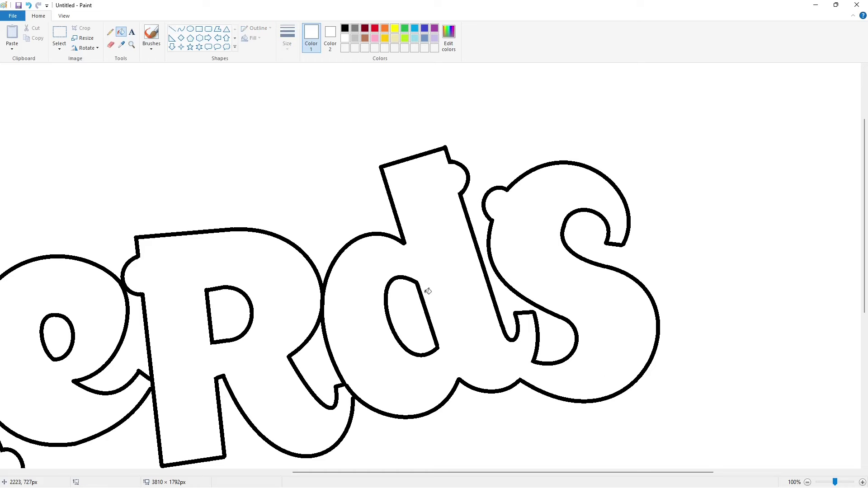
Draw a scalloped cloud outline above the lettering using black curves with a thinner line width
scroll(764, 407, down, 1)
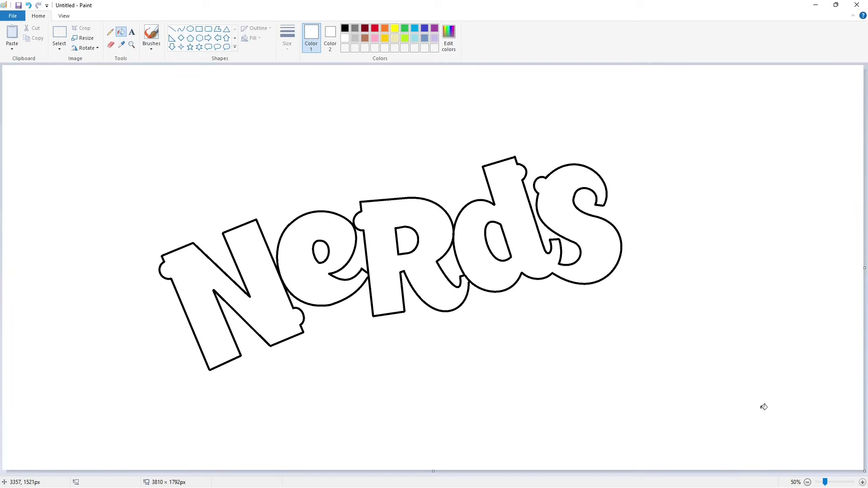
click(181, 28)
click(344, 28)
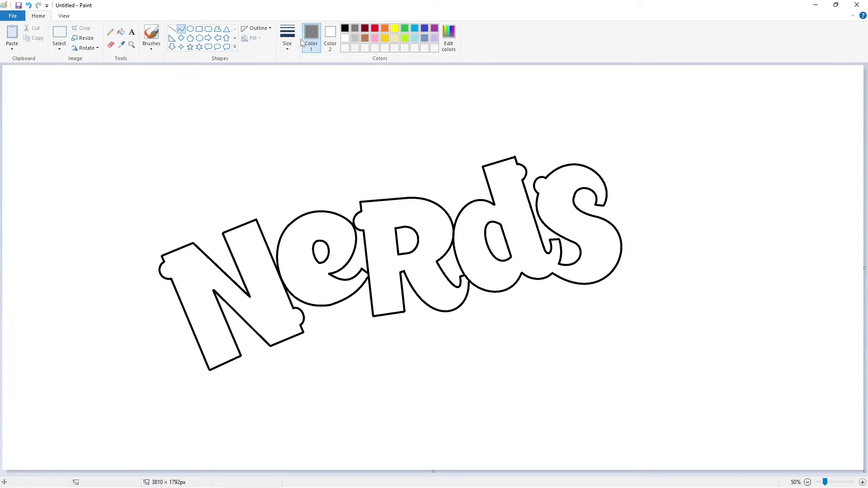
click(288, 38)
click(309, 105)
mouse_move(253, 146)
mouse_down()
mouse_move(311, 128)
mouse_move(290, 119)
mouse_move(372, 120)
mouse_up()
mouse_move(343, 119)
mouse_down()
mouse_move(347, 108)
mouse_move(415, 131)
mouse_move(480, 118)
mouse_move(462, 102)
mouse_up()
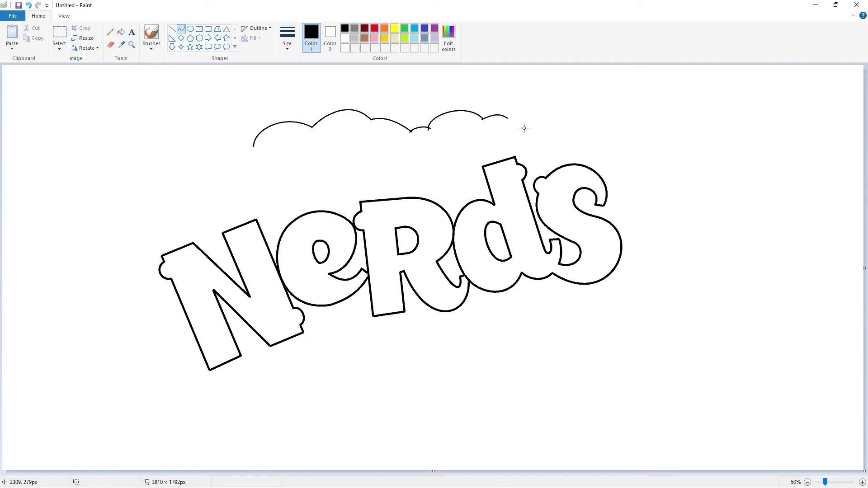
drag(515, 113, 529, 98)
click(572, 108)
Continue the scalloped cloud outline over the S and down the lettering's right side with black curves
mouse_move(557, 138)
mouse_down()
mouse_move(640, 146)
mouse_move(630, 143)
mouse_move(665, 194)
mouse_move(686, 176)
mouse_move(668, 204)
mouse_move(701, 209)
mouse_move(664, 221)
mouse_move(671, 267)
mouse_up()
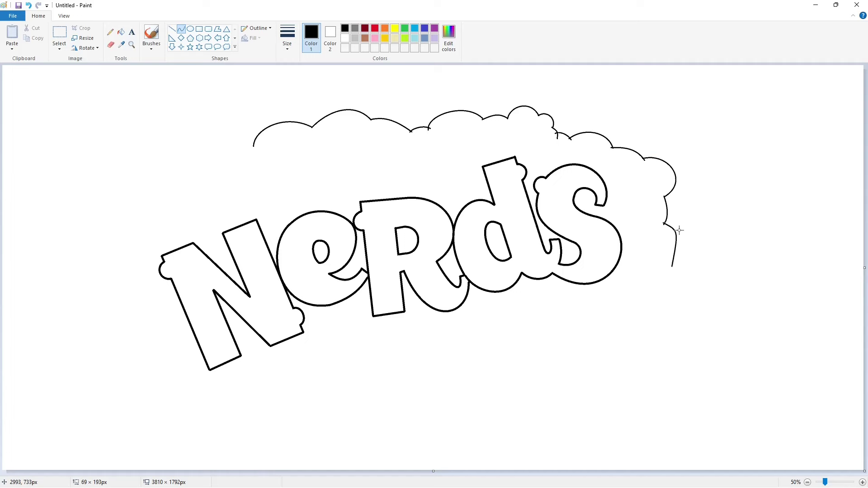
drag(678, 232, 704, 255)
click(671, 267)
drag(673, 282, 670, 304)
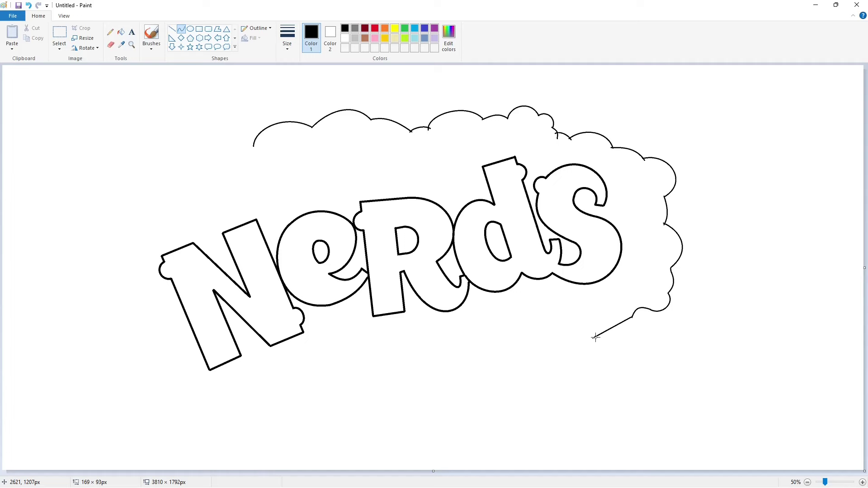
Extend the cloud outline with wavy curves from the lower right corner to below the d
drag(614, 328, 549, 357)
click(622, 347)
drag(568, 367, 570, 373)
click(548, 358)
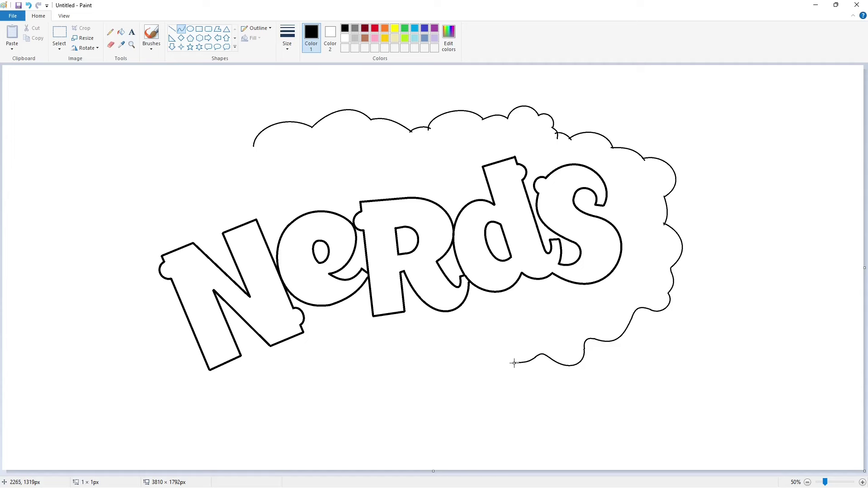
Draw scallops of varying size along the cloud's lower edge, from below the d to below the N's right foot
drag(514, 363, 482, 387)
drag(535, 397, 536, 399)
mouse_move(455, 389)
mouse_down()
mouse_move(441, 384)
mouse_move(437, 401)
mouse_move(397, 385)
mouse_up()
mouse_move(421, 392)
mouse_down()
mouse_move(457, 414)
mouse_move(415, 400)
mouse_up()
mouse_move(396, 381)
mouse_down()
mouse_move(364, 409)
mouse_move(379, 425)
mouse_move(351, 412)
mouse_move(273, 412)
mouse_move(289, 422)
mouse_up()
click(332, 400)
drag(347, 433, 313, 424)
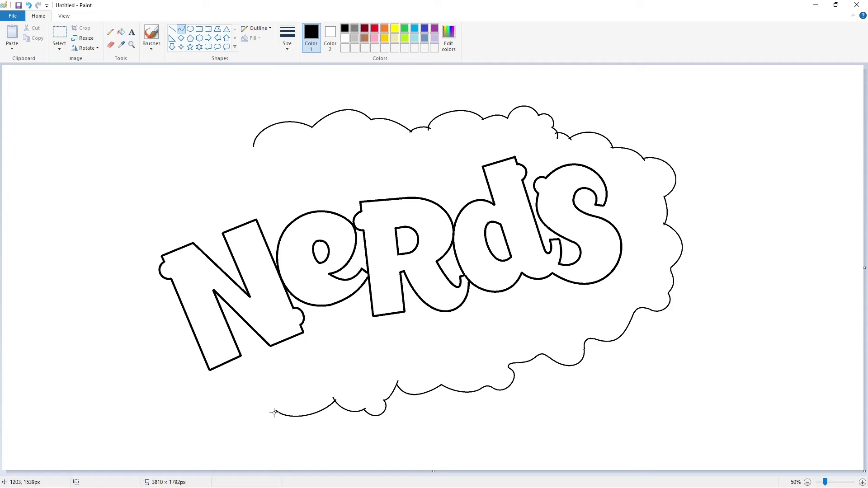
Carry the scallops around the cloud's lower left corner and draw a small circle at their end
drag(238, 412, 240, 423)
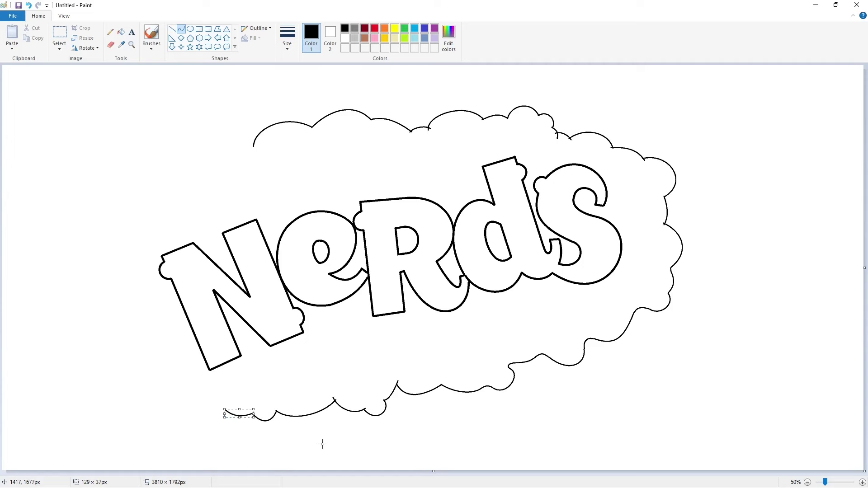
drag(321, 444, 175, 414)
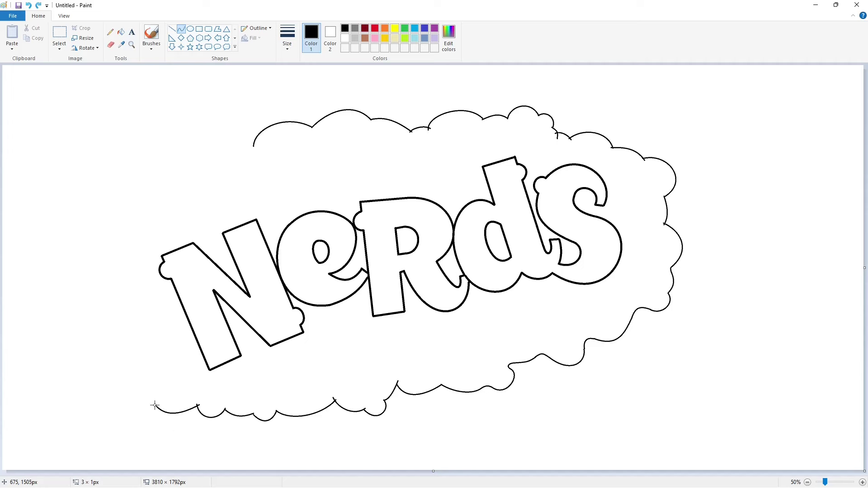
drag(139, 397, 123, 406)
click(190, 28)
drag(113, 372, 135, 393)
click(178, 393)
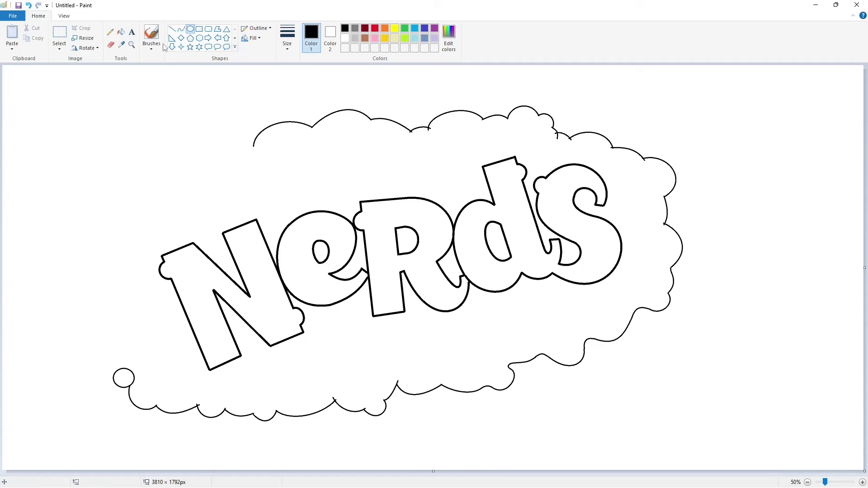
Close the cloud outline with curves running from the small circle up the left side to the upper scallops
click(181, 29)
mouse_move(136, 364)
mouse_down()
mouse_move(132, 331)
mouse_move(122, 346)
mouse_move(132, 331)
mouse_move(131, 356)
mouse_move(122, 294)
mouse_move(112, 307)
mouse_up()
key(ctrl+z)
mouse_move(124, 297)
mouse_down()
mouse_move(132, 235)
mouse_move(106, 238)
mouse_move(155, 218)
mouse_up()
click(108, 245)
mouse_move(145, 222)
mouse_down()
mouse_move(134, 226)
mouse_move(188, 192)
mouse_move(172, 190)
mouse_move(159, 212)
mouse_move(166, 208)
mouse_move(156, 192)
mouse_up()
drag(205, 180, 223, 140)
Fill the cloud and its outline with lavender, and recolor the outer outlines of the letters purple
click(121, 32)
click(435, 38)
click(420, 136)
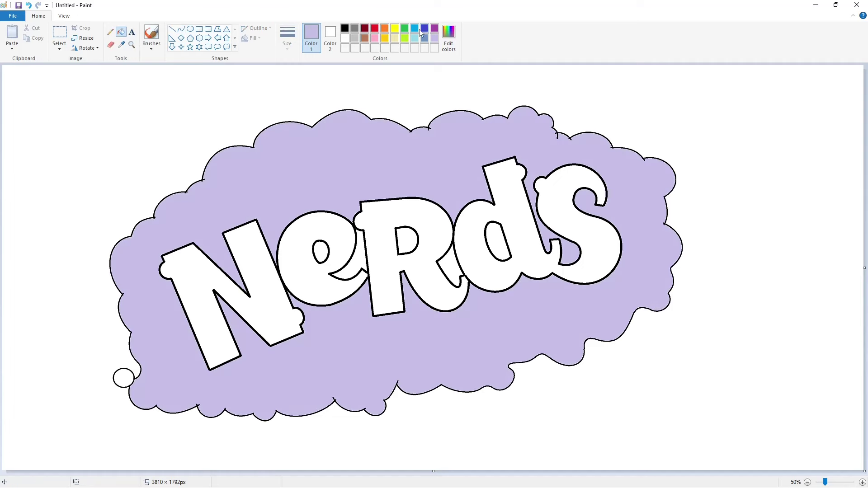
click(468, 107)
click(433, 29)
click(279, 263)
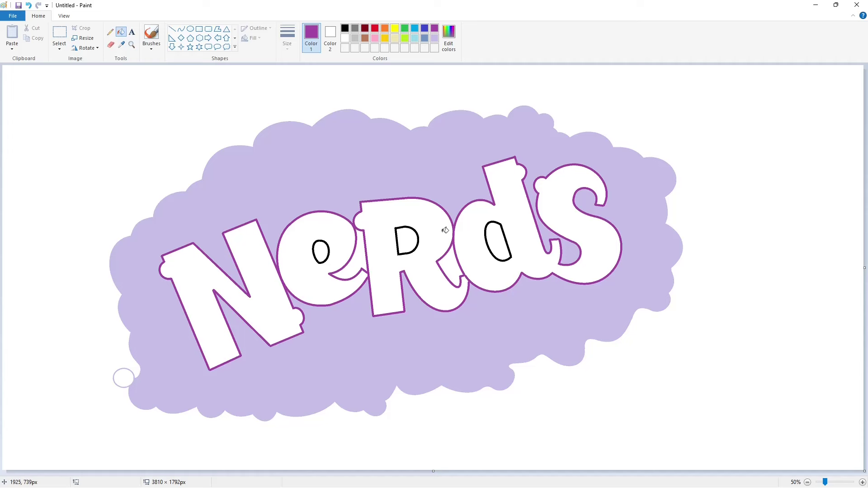
Draw the top of a smaller scalloped outline inside the lavender cloud with black curves, from above the e to above the S
click(180, 29)
click(345, 28)
drag(318, 164, 350, 149)
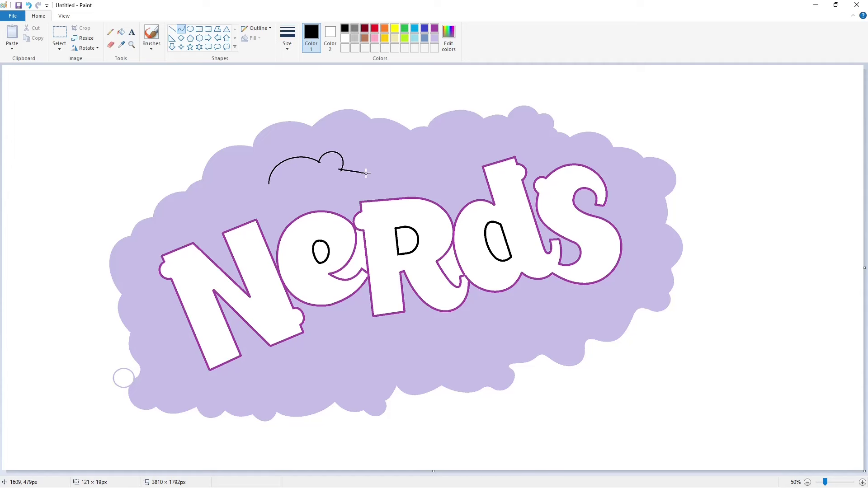
drag(395, 168, 418, 162)
mouse_move(394, 167)
mouse_down()
mouse_move(399, 143)
mouse_move(470, 156)
mouse_move(459, 146)
mouse_move(487, 137)
mouse_move(491, 149)
mouse_move(544, 149)
mouse_move(527, 130)
mouse_move(581, 155)
mouse_move(563, 138)
mouse_up()
Add black circles to the inner outline above the d and the S, and continue its curves past the S
click(190, 28)
click(181, 28)
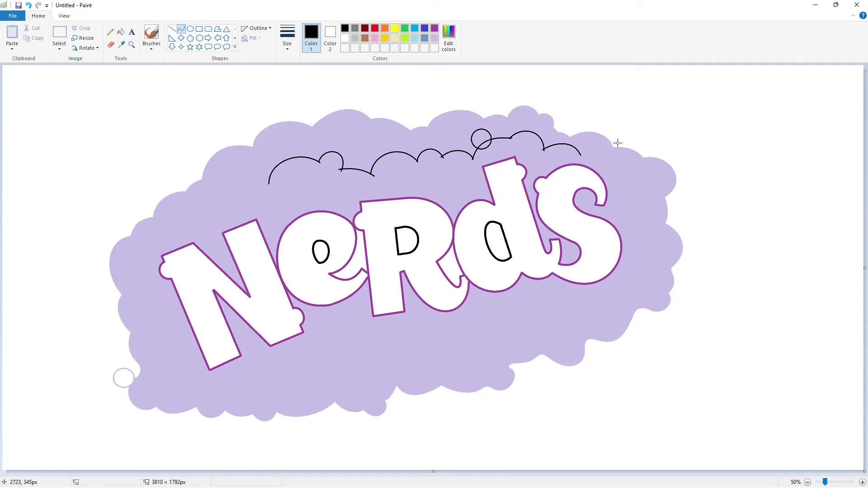
drag(596, 164, 653, 181)
click(191, 29)
drag(588, 140, 616, 169)
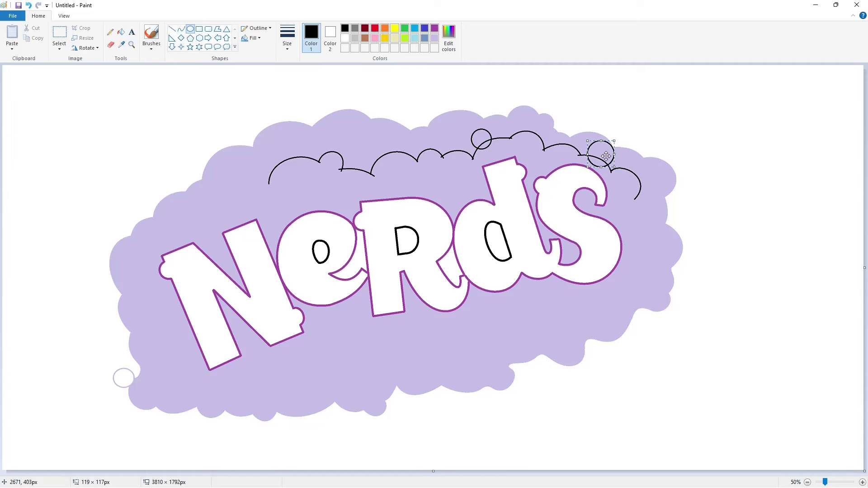
Draw the inner outline's scallops down the right side and back below the d, with a small circle at the lower right
click(181, 29)
mouse_move(636, 198)
mouse_down()
mouse_move(654, 246)
mouse_move(666, 222)
mouse_move(661, 249)
mouse_move(619, 288)
mouse_move(658, 271)
mouse_move(657, 255)
mouse_move(655, 293)
mouse_move(564, 309)
mouse_move(588, 327)
mouse_move(538, 320)
mouse_move(527, 348)
mouse_move(495, 335)
mouse_move(450, 342)
mouse_move(465, 356)
mouse_up()
click(190, 29)
click(181, 28)
click(504, 338)
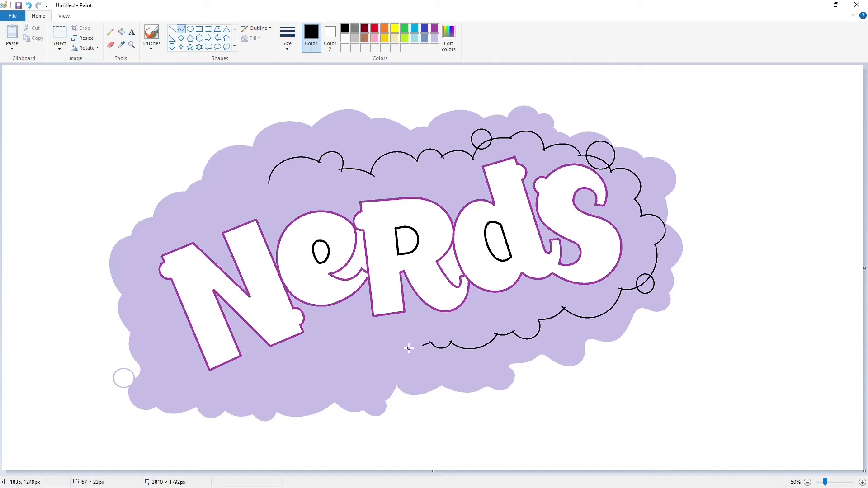
Continue the inner outline below the R and add three circles of different sizes along it
drag(409, 348, 409, 389)
click(190, 29)
click(399, 344)
mouse_move(336, 350)
mouse_down()
mouse_move(374, 380)
mouse_move(330, 354)
mouse_up()
click(181, 29)
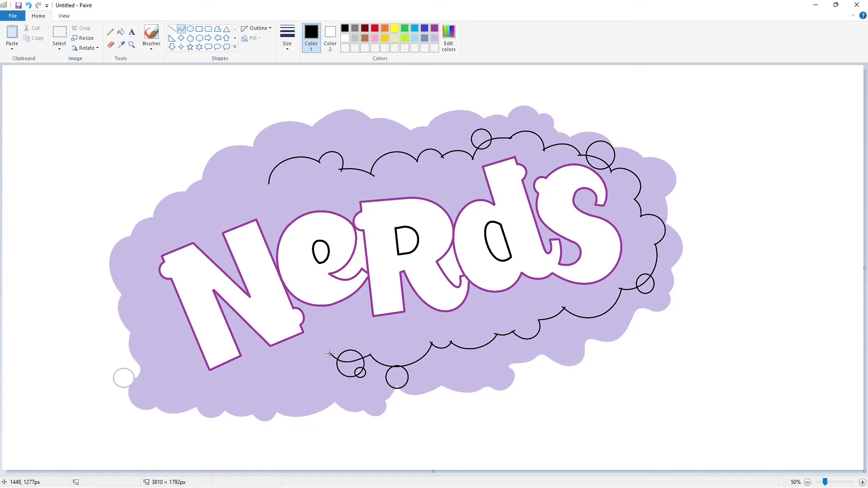
Draw the inner outline's scallops below the N and around the lower left corner
click(302, 367)
drag(273, 377, 258, 380)
drag(280, 375, 265, 412)
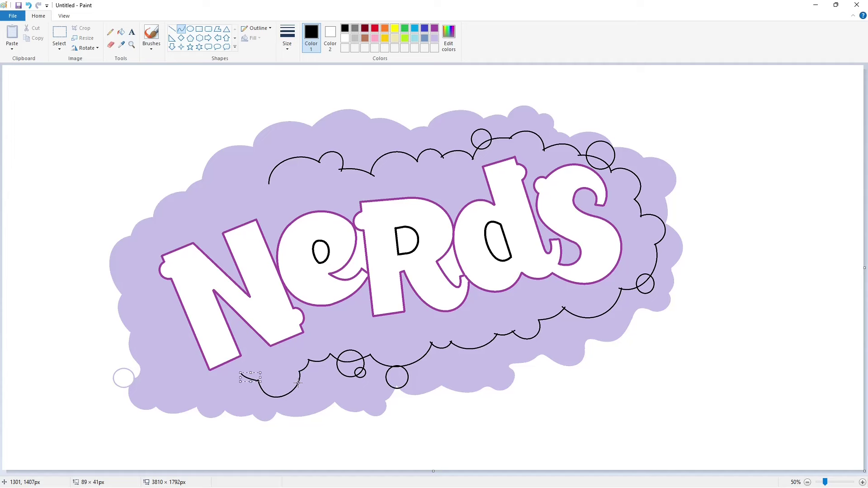
drag(240, 372, 188, 381)
mouse_move(213, 382)
mouse_down()
mouse_move(202, 410)
mouse_move(159, 335)
mouse_move(138, 363)
mouse_up()
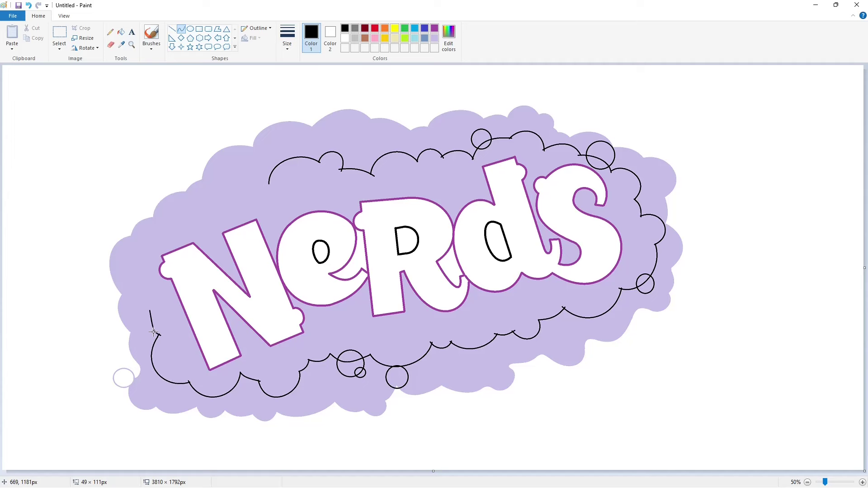
Close the inner outline with scallops up the left side of the N, and add a circle at the upper left
drag(154, 333, 140, 274)
mouse_move(137, 294)
mouse_down()
mouse_move(118, 285)
mouse_move(169, 223)
mouse_move(149, 232)
mouse_move(193, 219)
mouse_move(179, 197)
mouse_move(207, 212)
mouse_move(226, 205)
mouse_move(201, 200)
mouse_move(256, 174)
mouse_move(228, 179)
mouse_move(226, 158)
mouse_move(235, 187)
mouse_up()
click(167, 259)
Fill the inner cloud and all the circles along its edge with black
click(121, 32)
click(323, 181)
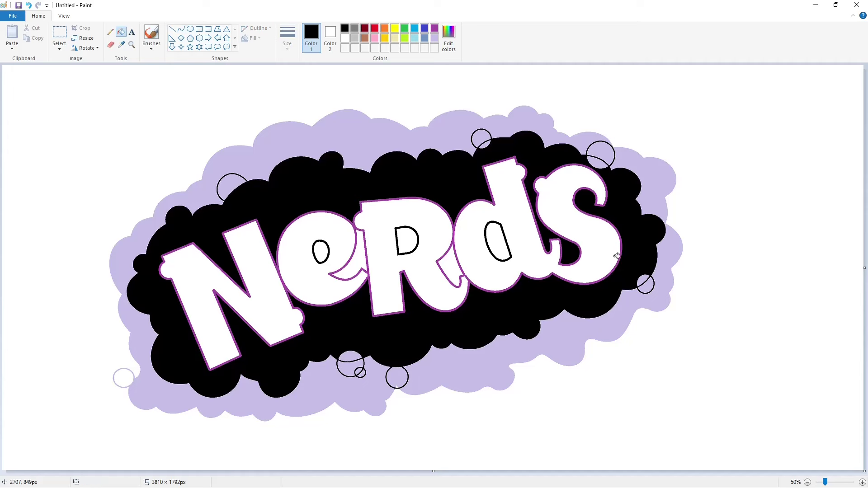
click(603, 163)
click(598, 148)
click(481, 136)
click(397, 381)
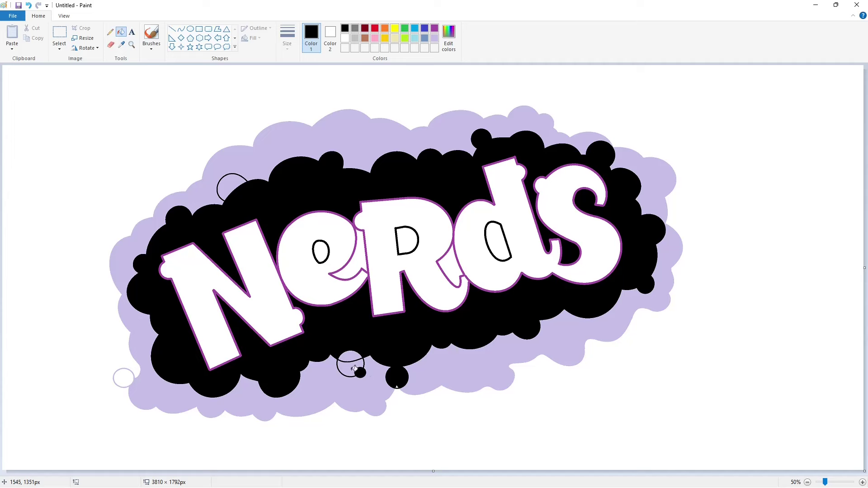
click(355, 368)
click(233, 186)
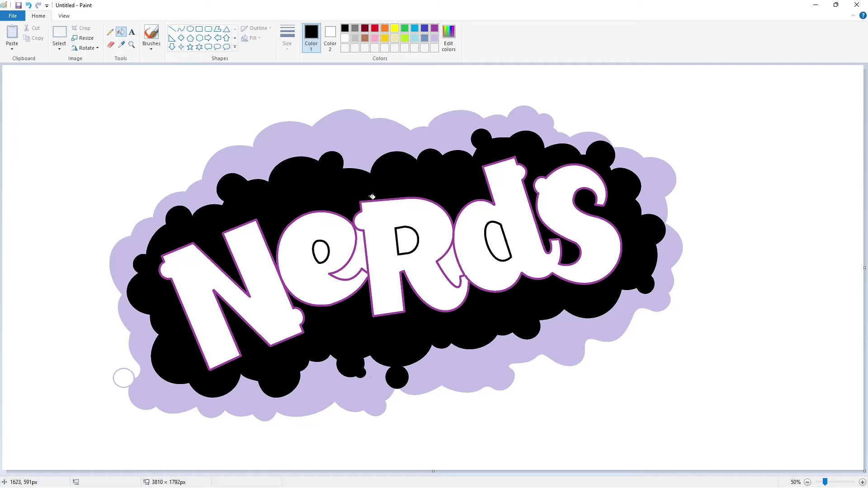
Draw a small circle with a lavender outline and white second color on the lavender cloud's upper edge
click(190, 29)
click(345, 38)
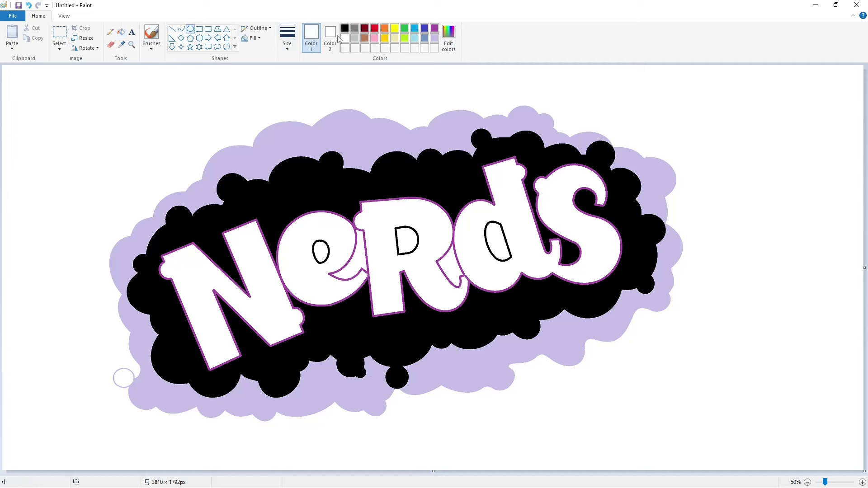
click(345, 28)
click(330, 34)
click(345, 28)
click(311, 34)
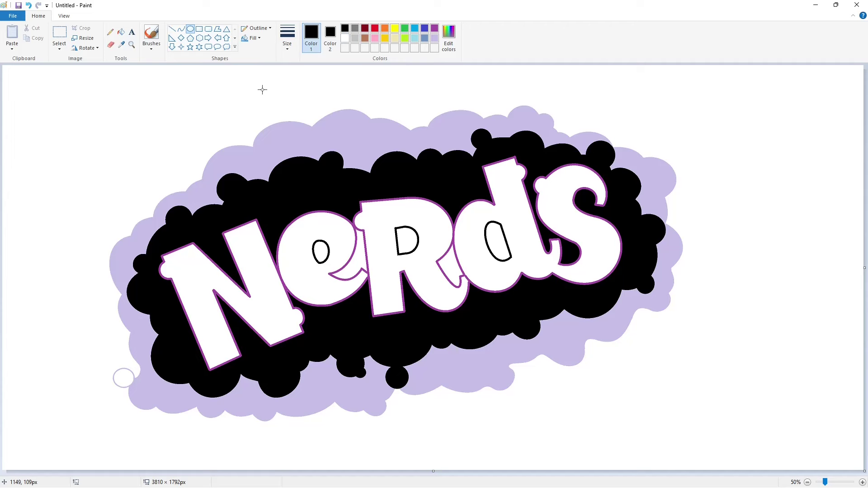
click(435, 38)
click(330, 34)
click(345, 38)
drag(353, 97, 372, 117)
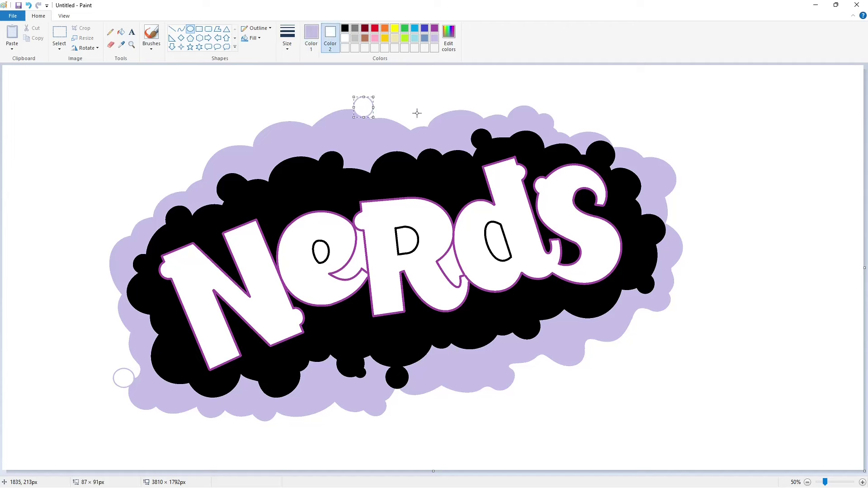
Fill the small circle on the cloud's upper edge and the one at its lower left with lavender
click(120, 31)
click(363, 106)
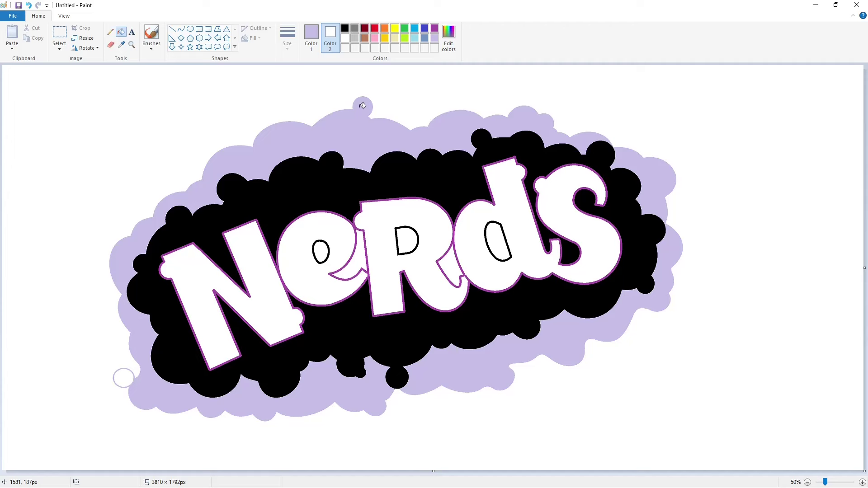
click(127, 379)
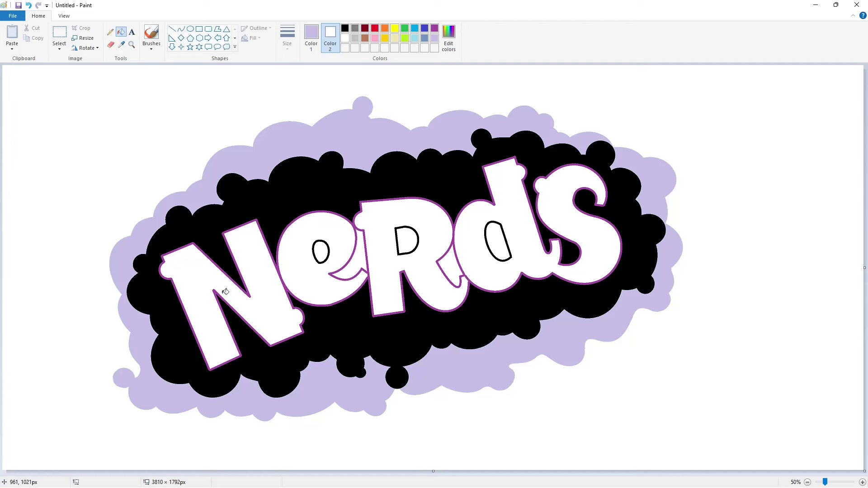
Set both colors to black and scatter solid black circles of varying size over the cloud's upper edge above the e and R
click(190, 28)
click(311, 37)
click(344, 28)
click(330, 36)
click(345, 28)
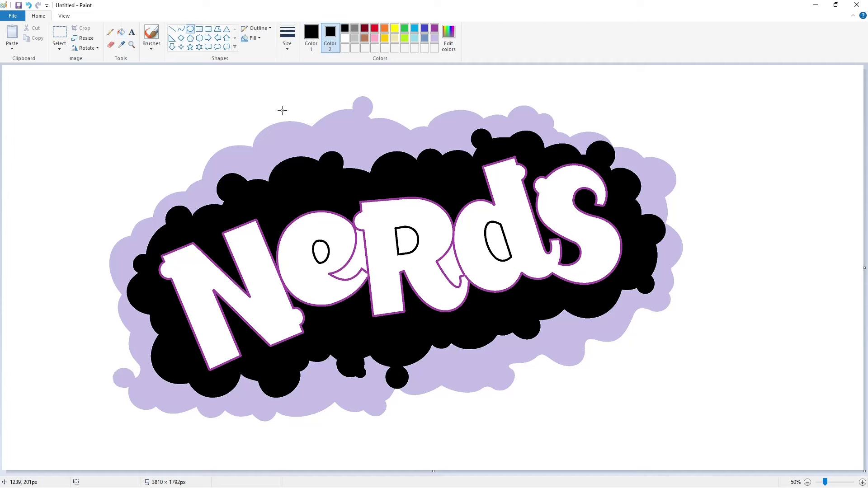
drag(278, 99, 323, 146)
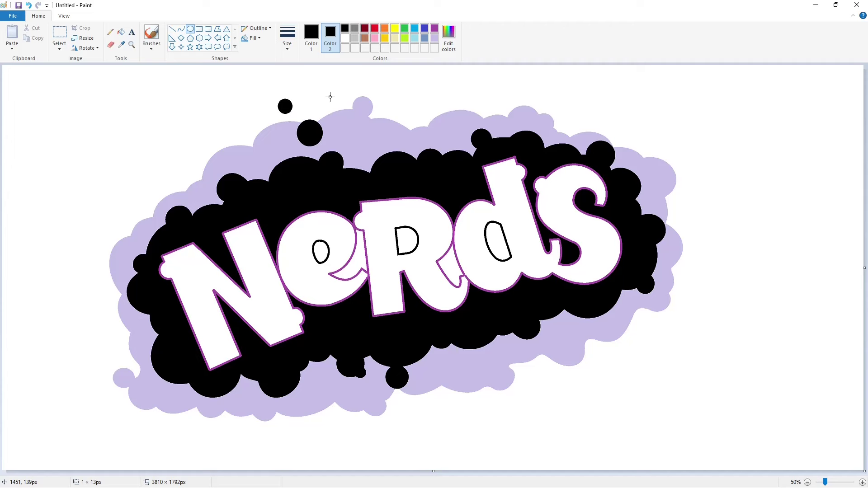
drag(328, 94, 374, 163)
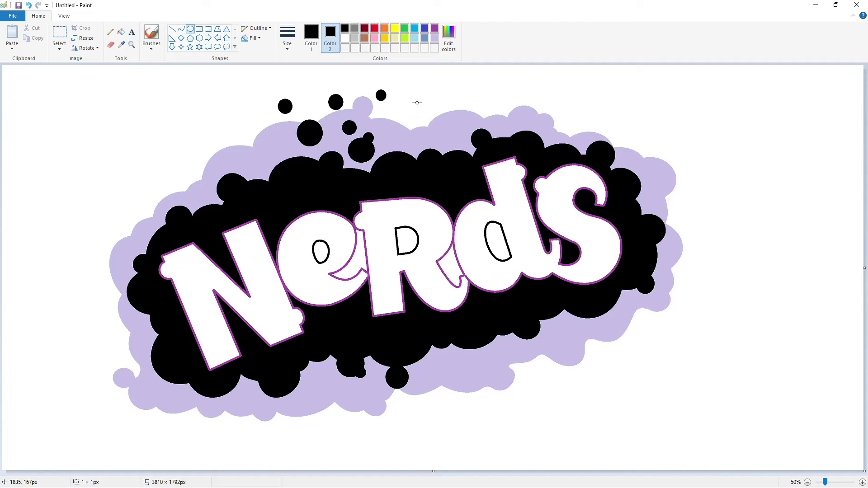
Scatter more solid black circles, including one large one, over the cloud's upper edge from the R to beyond the S
mouse_move(387, 103)
mouse_down()
mouse_move(410, 125)
mouse_move(413, 144)
mouse_move(449, 147)
mouse_up()
mouse_move(428, 87)
mouse_down()
mouse_move(461, 119)
mouse_move(493, 126)
mouse_up()
mouse_move(471, 88)
mouse_down()
mouse_move(485, 102)
mouse_move(540, 111)
mouse_move(558, 142)
mouse_up()
mouse_move(564, 108)
mouse_down()
mouse_move(578, 123)
mouse_move(629, 136)
mouse_move(635, 159)
mouse_up()
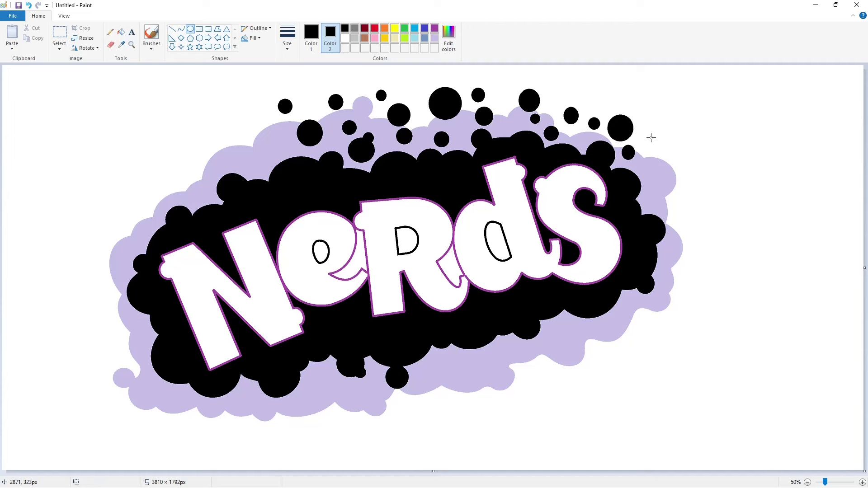
Draw small solid black circles down the cloud's right edge beside the S
drag(648, 129, 662, 144)
click(671, 152)
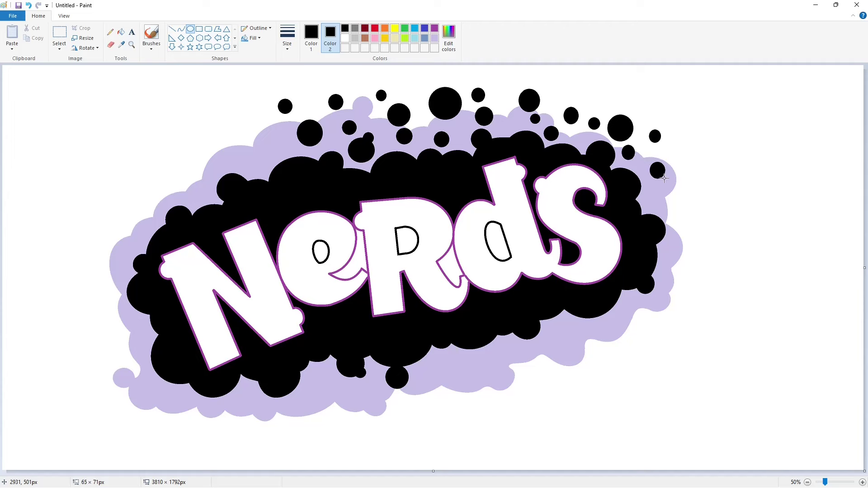
drag(664, 179, 689, 209)
click(673, 214)
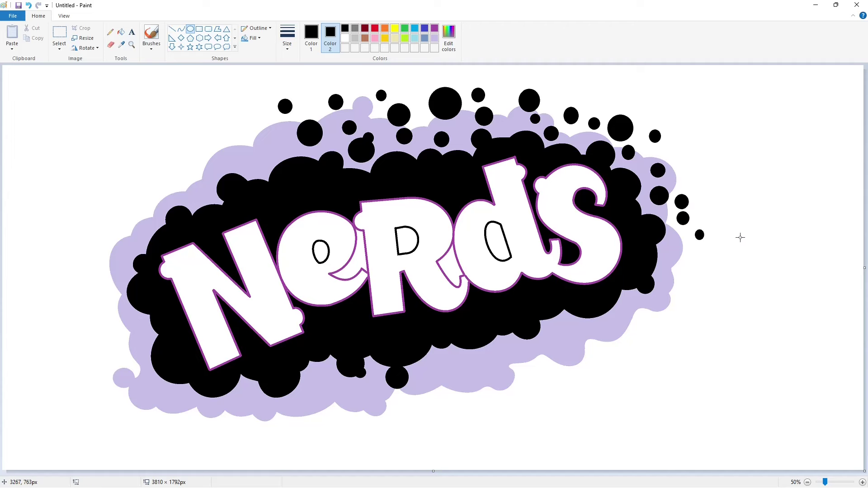
drag(679, 254, 699, 274)
click(684, 290)
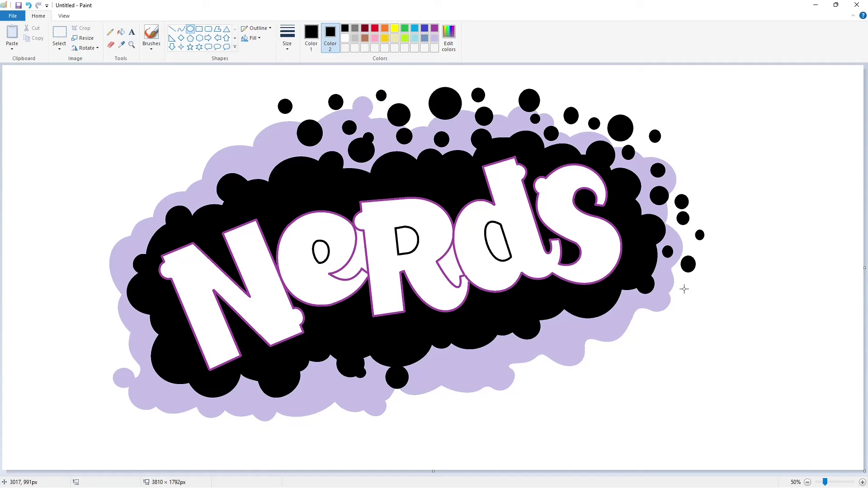
Draw small, medium and large solid black circles around the cloud's lower right edge below the S
drag(671, 333, 673, 335)
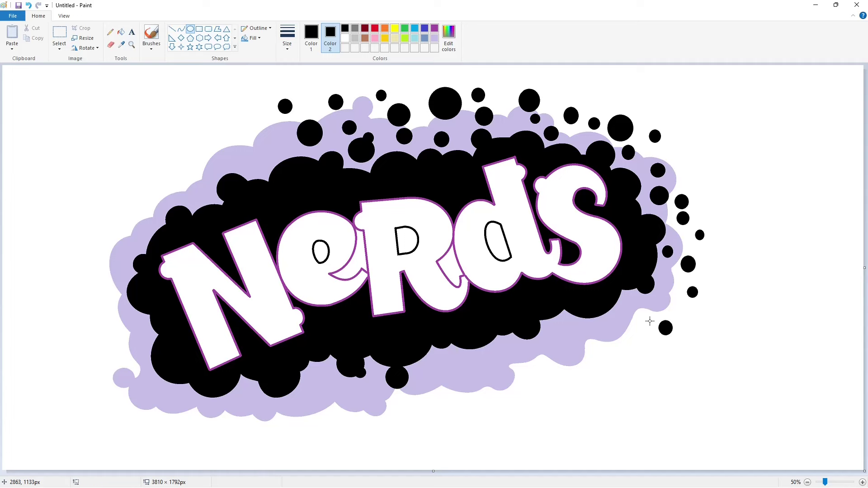
drag(601, 323, 627, 348)
mouse_move(568, 319)
mouse_down()
mouse_move(586, 336)
mouse_move(589, 377)
mouse_up()
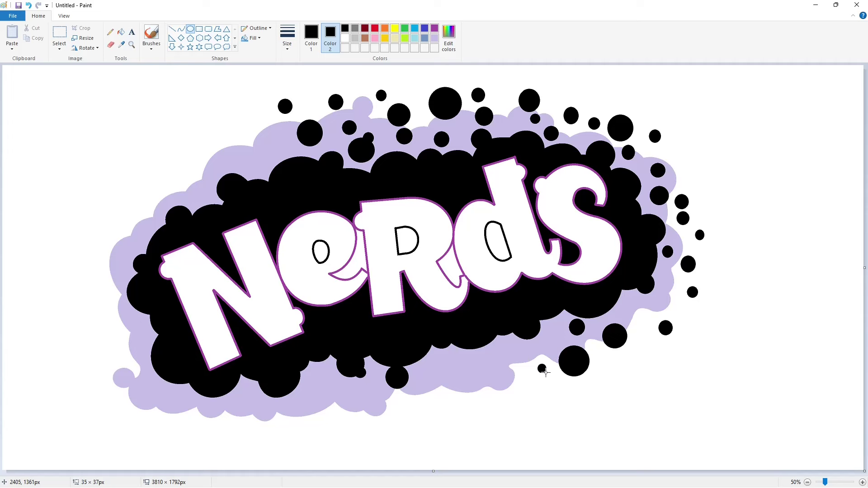
Draw small and medium solid black circles along the cloud's lower edge below the d, R and e
click(515, 381)
mouse_move(489, 360)
mouse_down()
mouse_move(501, 368)
mouse_move(457, 377)
mouse_move(442, 430)
mouse_move(397, 421)
mouse_move(394, 408)
mouse_up()
click(484, 407)
drag(313, 382, 327, 397)
click(345, 402)
drag(335, 428, 340, 430)
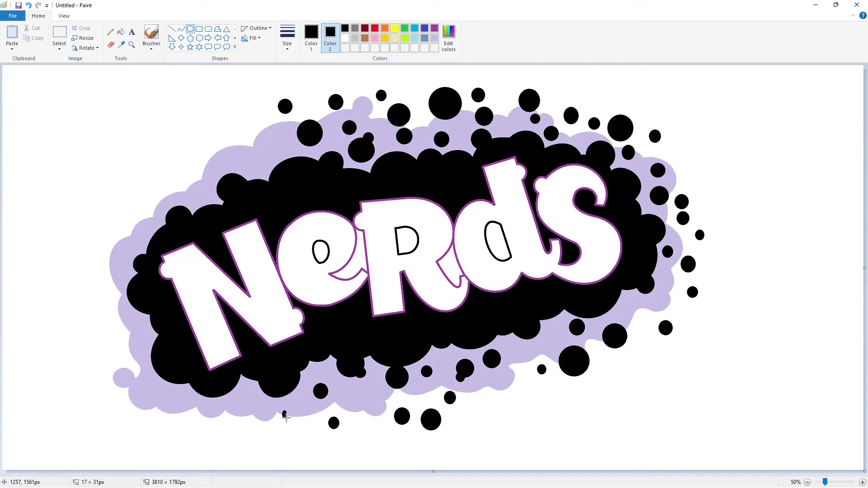
Draw solid black circles of varying size along the cloud's lower edge below the N, including a large one
mouse_move(286, 417)
mouse_down()
mouse_move(313, 443)
mouse_move(308, 437)
mouse_up()
drag(240, 389, 255, 404)
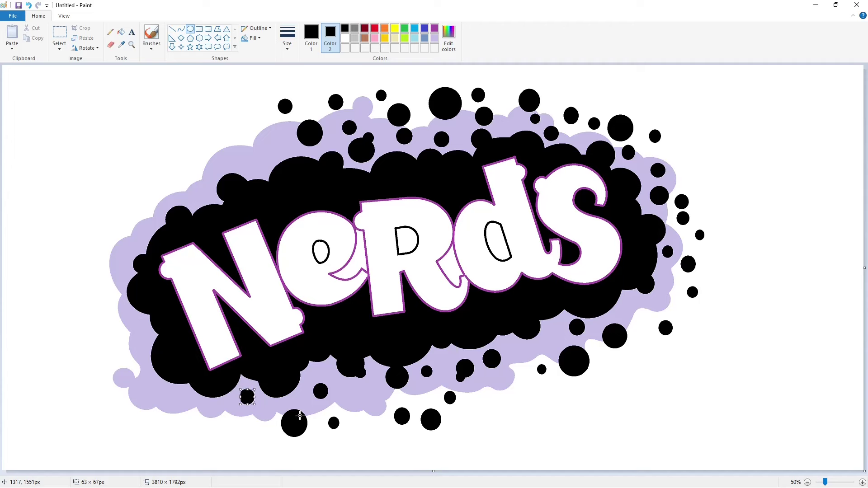
drag(134, 410, 151, 421)
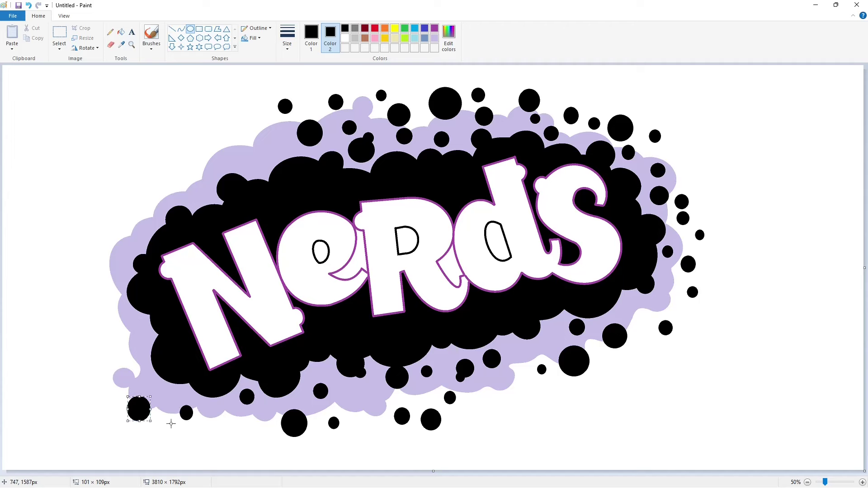
Draw small and medium solid black circles up the cloud's left edge beside the N
click(107, 343)
mouse_move(134, 327)
mouse_down()
mouse_move(150, 343)
mouse_move(118, 353)
mouse_up()
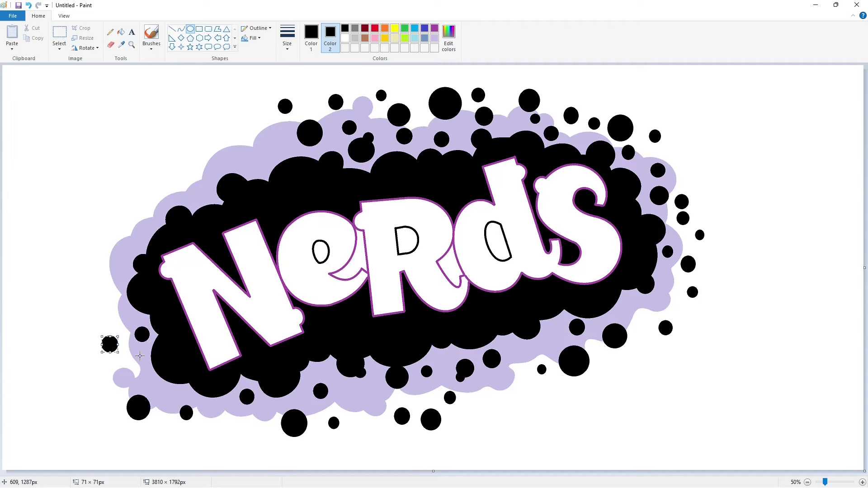
drag(99, 301, 127, 326)
click(111, 253)
drag(110, 249, 126, 265)
click(147, 271)
drag(109, 217, 126, 233)
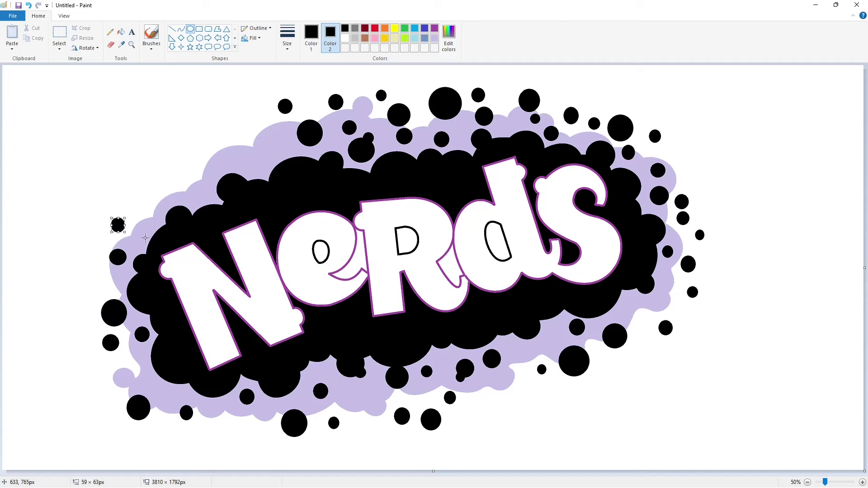
Draw small solid black circles around the cloud's upper left shoulder above the N's left stem
click(156, 233)
drag(133, 202, 145, 214)
click(157, 186)
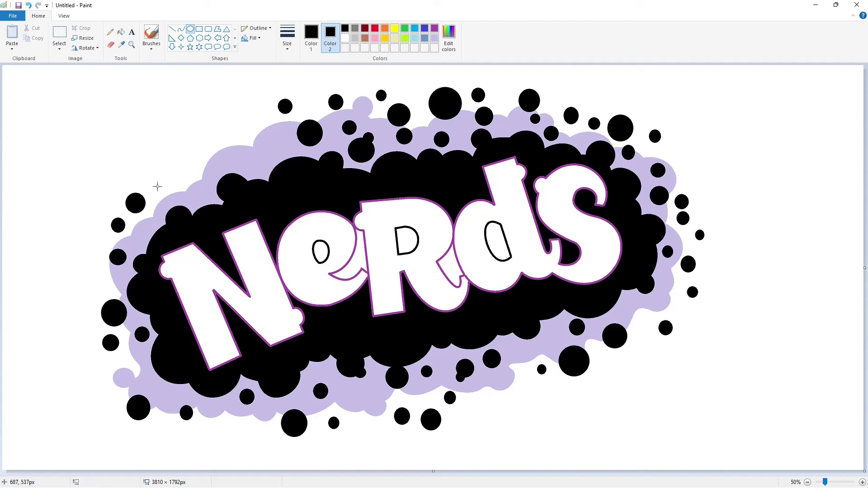
drag(193, 186, 204, 199)
drag(174, 166, 188, 181)
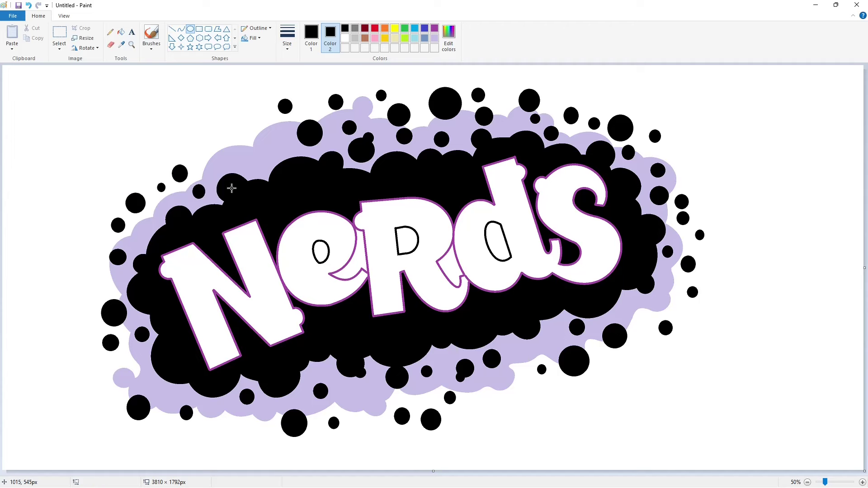
Draw small and medium solid black circles along the cloud's upper left edge, closing the gap above the N and e
click(232, 189)
mouse_move(197, 133)
mouse_down()
mouse_move(223, 159)
mouse_move(256, 170)
mouse_move(264, 148)
mouse_up()
click(236, 131)
drag(253, 116, 282, 143)
click(315, 162)
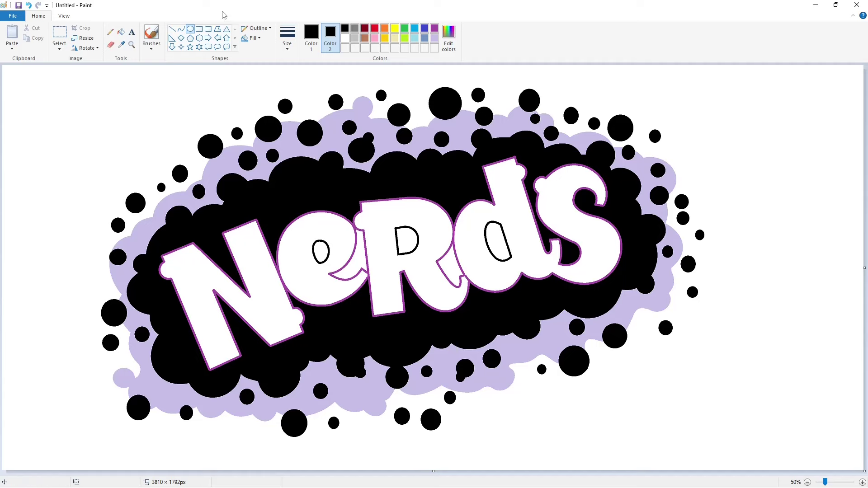
Mix a dark blue custom color from turquoise for Color 1
click(414, 28)
click(448, 36)
key(Escape)
click(311, 36)
click(448, 36)
drag(531, 231, 531, 253)
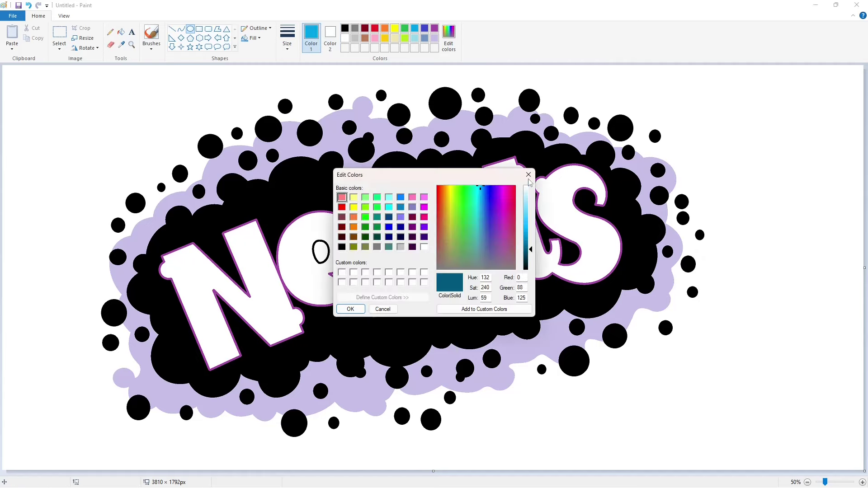
click(477, 210)
click(484, 186)
click(526, 231)
click(526, 243)
click(357, 310)
Fill the black inner cloud with dark blue, then darken the color to about RGB 0, 74, 130 and refill the cloud
click(121, 32)
click(326, 185)
click(448, 36)
drag(530, 242, 530, 253)
click(351, 309)
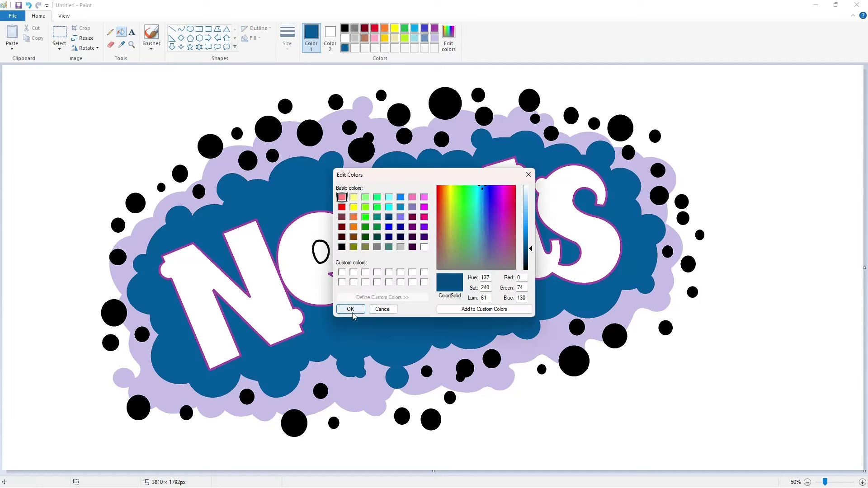
click(330, 194)
Copy the logo, widen the canvas to 7500 px and paste the copy onto the empty area beside the original
click(59, 36)
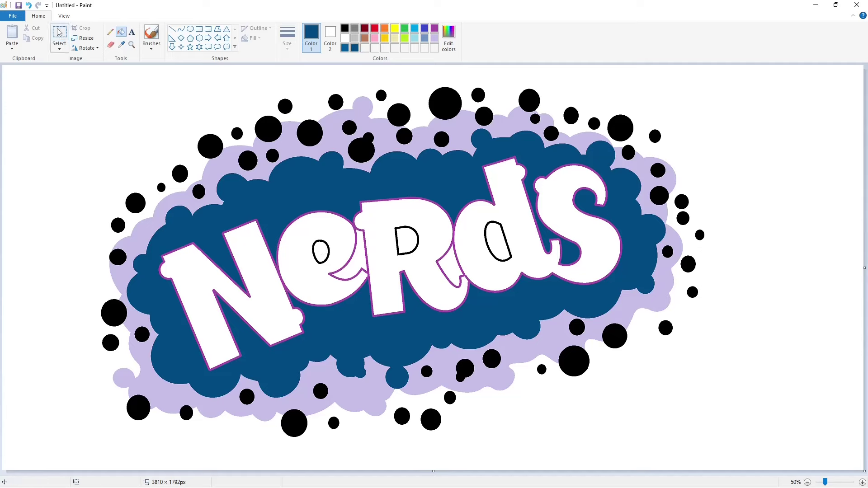
drag(87, 112, 666, 413)
click(727, 405)
click(808, 484)
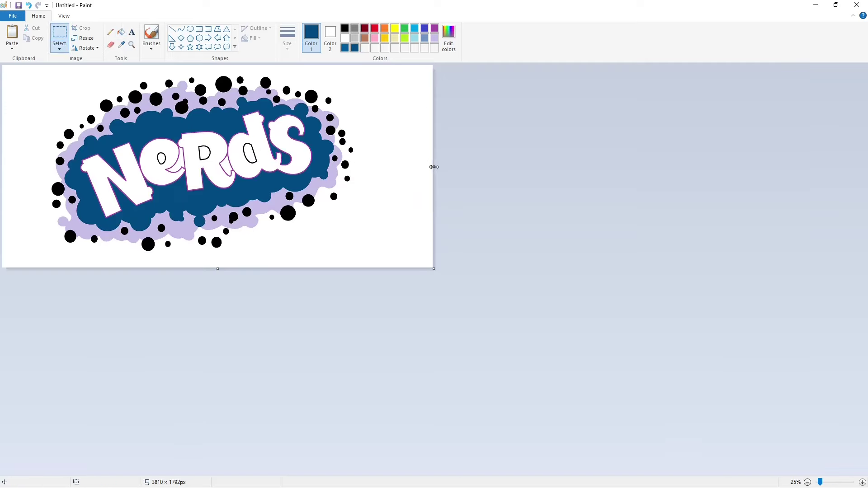
drag(434, 167, 855, 167)
scroll(804, 460, up, 1)
key(ctrl+v)
drag(324, 245, 362, 256)
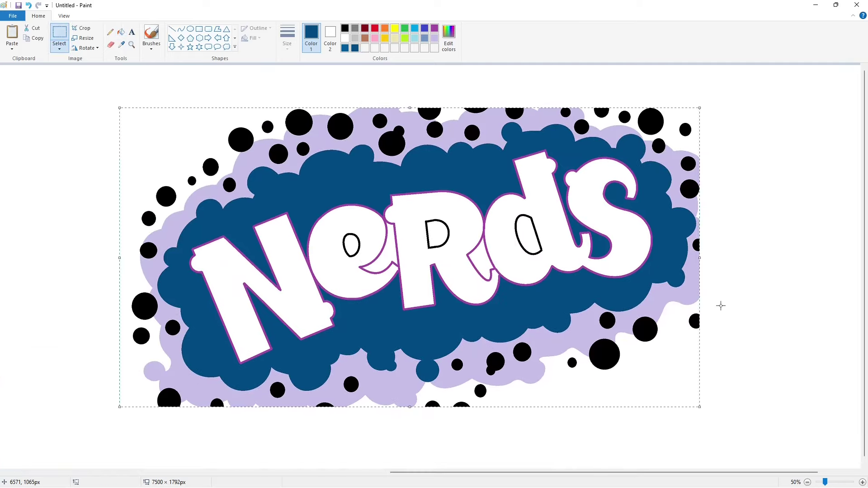
Fill both clouds and the upper right circles of the copied logo with white
click(120, 32)
click(345, 38)
click(413, 132)
click(664, 194)
click(689, 189)
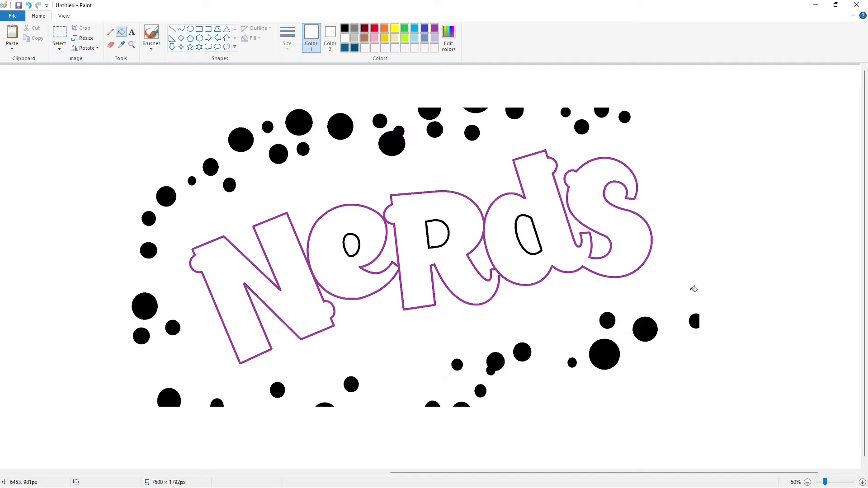
Fill the black circles below the copied R, d and S with white
click(645, 329)
click(605, 354)
click(572, 363)
click(522, 352)
click(495, 362)
click(457, 364)
click(432, 404)
click(351, 384)
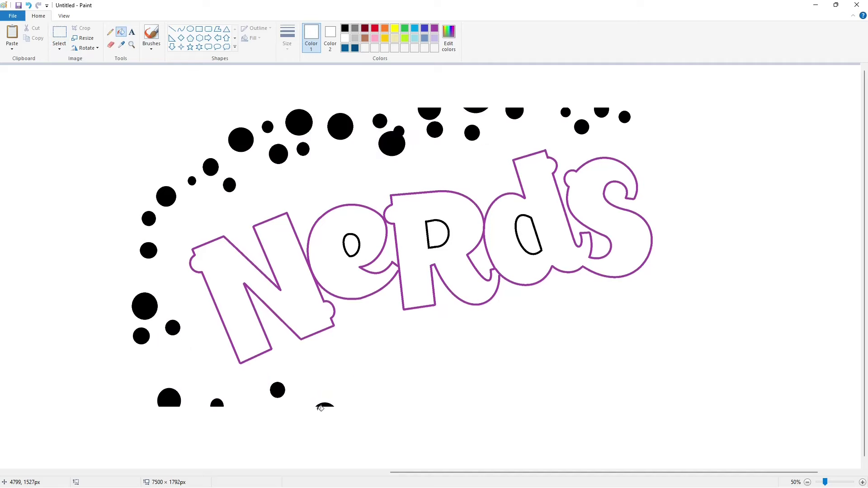
Fill the black circles below and to the left of the copied N with white
click(324, 405)
click(277, 389)
click(169, 398)
click(141, 335)
click(173, 327)
click(145, 306)
click(210, 168)
click(230, 184)
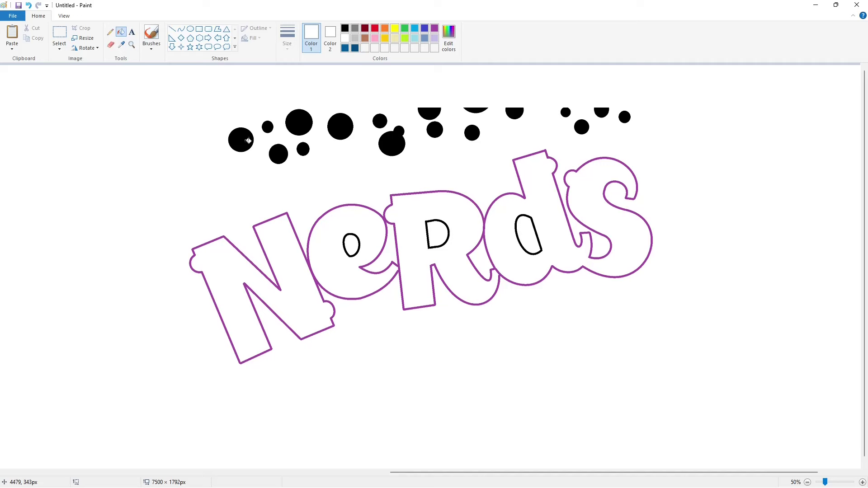
Fill the remaining black circles above the copied lettering with white so that only the letter outlines are left
click(241, 140)
click(299, 122)
click(340, 126)
click(392, 143)
click(434, 130)
click(514, 113)
click(565, 112)
click(582, 127)
click(601, 112)
click(624, 117)
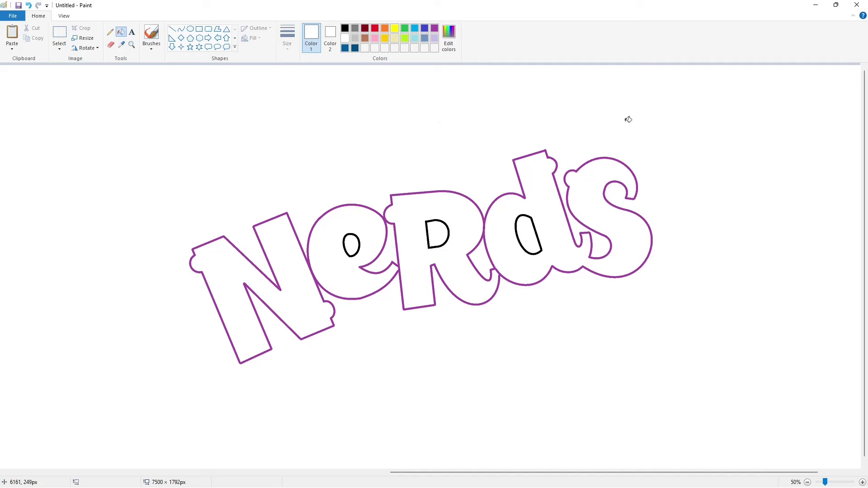
Recolor the copied lettering's outer outlines and the inner outlines of the e, R and d with indigo
click(425, 28)
click(448, 233)
click(360, 242)
click(529, 221)
click(526, 200)
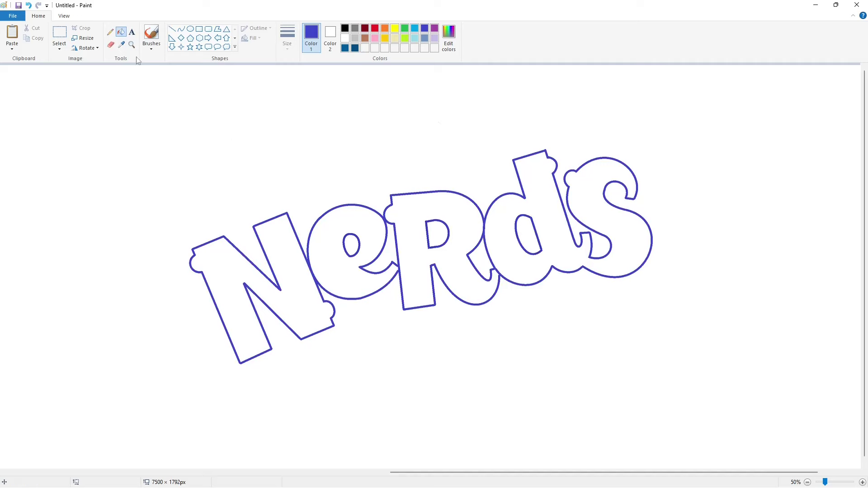
Copy the indigo-outlined lettering, then fill all the letters on the canvas solid black as a shadow layer
key(ctrl+a)
key(Escape)
click(326, 271)
click(231, 321)
click(411, 272)
click(499, 247)
click(629, 260)
click(345, 28)
click(419, 199)
Paste the outlined lettering over the black letters, offset slightly up and to the left so the black forms a drop shadow
key(ctrl+v)
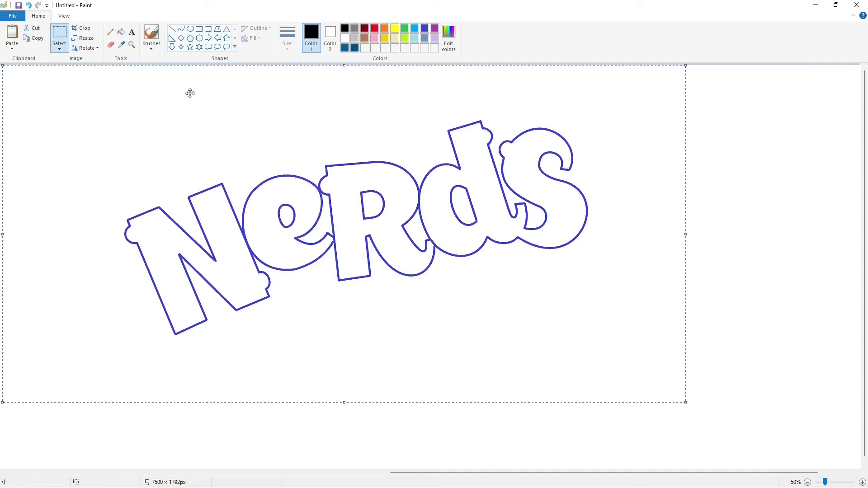
drag(190, 91, 361, 247)
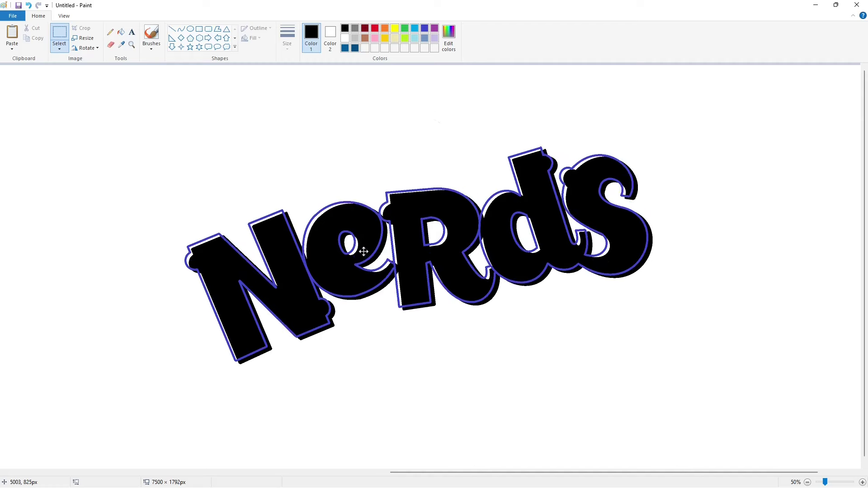
key(Down)
key(Down)
key(Down)
key(Down)
key(Down)
key(Down)
key(Down)
key(Down)
key(Down)
key(Down)
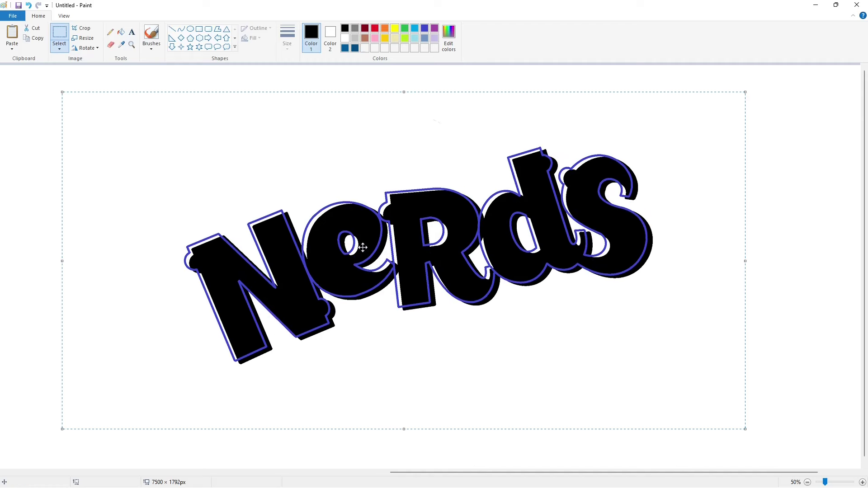
click(792, 268)
Fill the faces of the outlined letters with white, leaving the black drop shadow
click(121, 32)
click(345, 38)
click(284, 237)
click(364, 253)
click(409, 272)
click(574, 245)
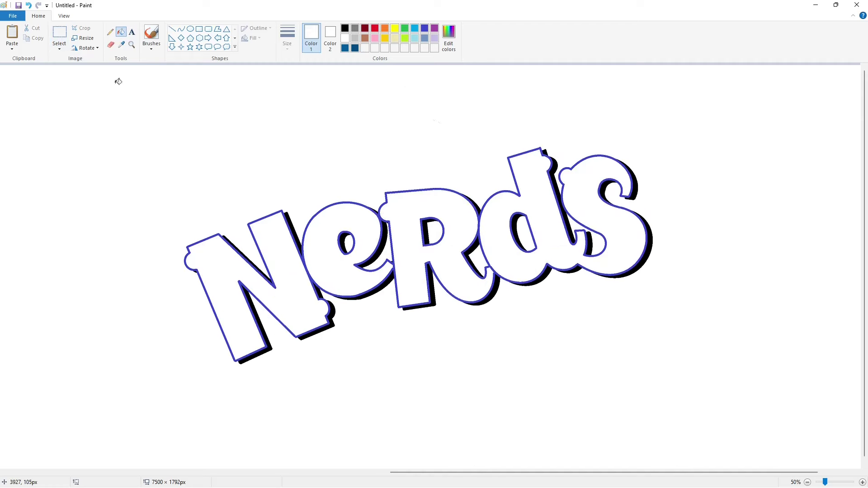
Copy the shadowed lettering and paste it over the original logo, aligned exactly with the purple-outlined letters
click(60, 36)
drag(91, 101, 707, 388)
click(752, 447)
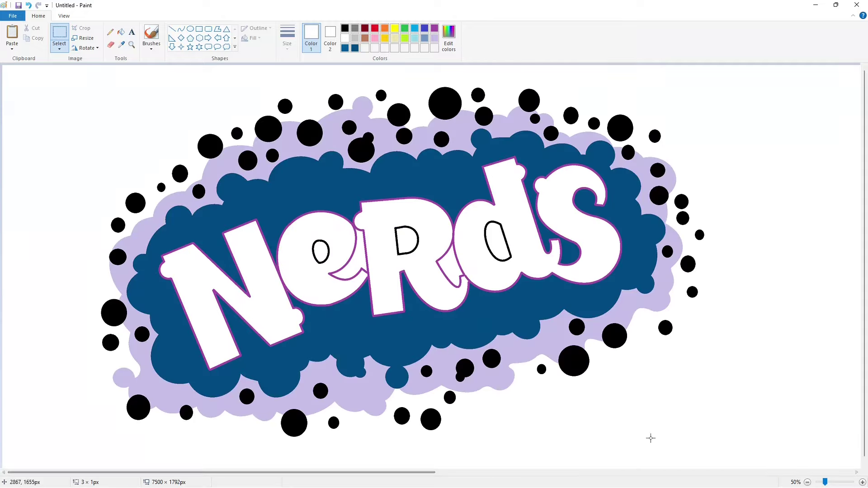
click(862, 482)
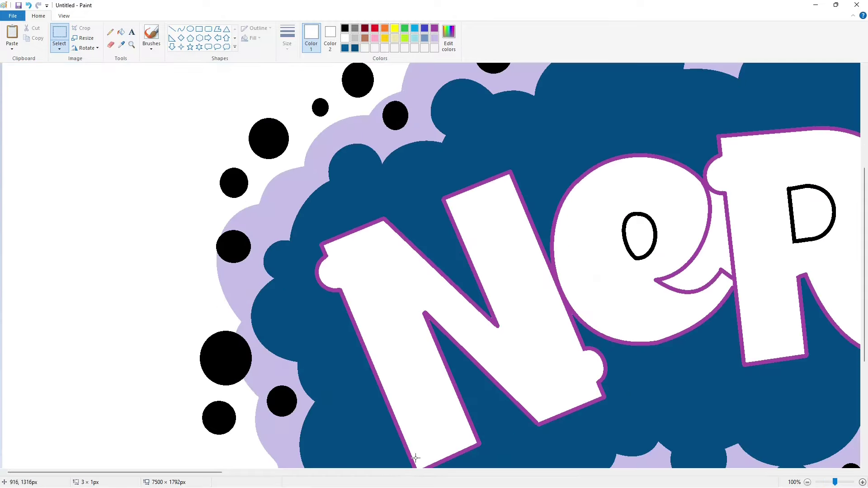
drag(181, 472, 241, 472)
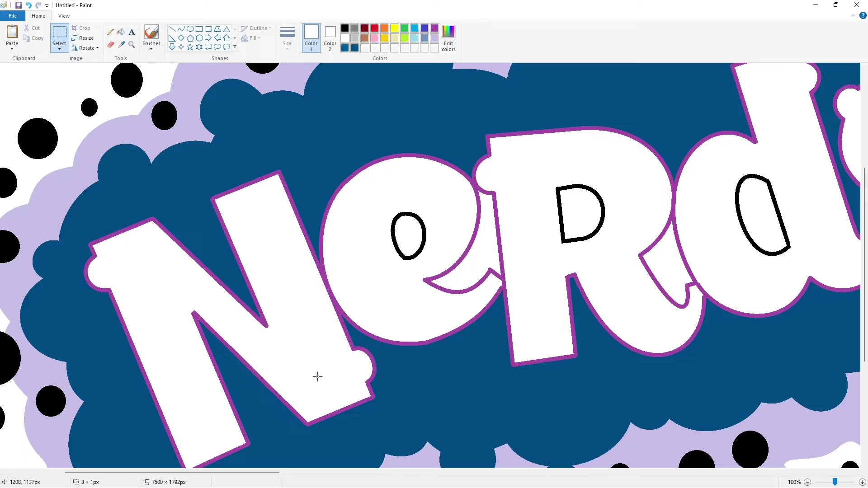
key(ctrl+v)
drag(272, 275, 258, 262)
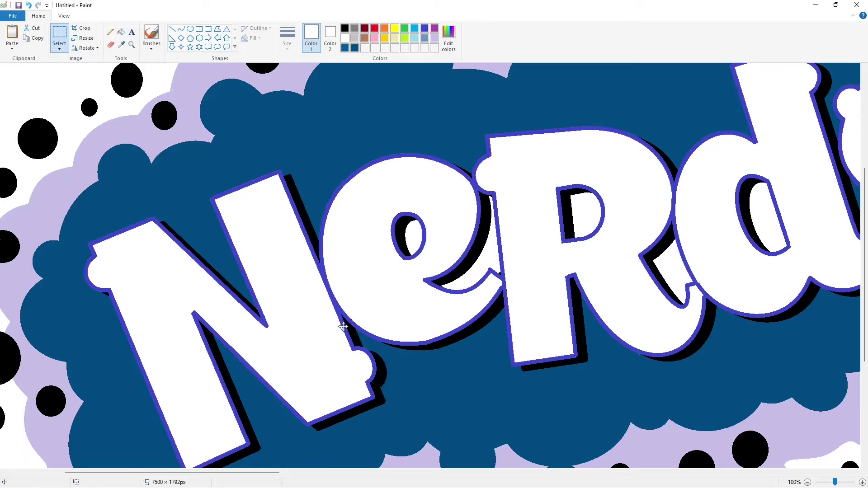
Narrow the canvas to 3786 px to cut off the spare lettering beside the logo
scroll(344, 327, down, 5)
ctrl+scroll(731, 418, down, 1)
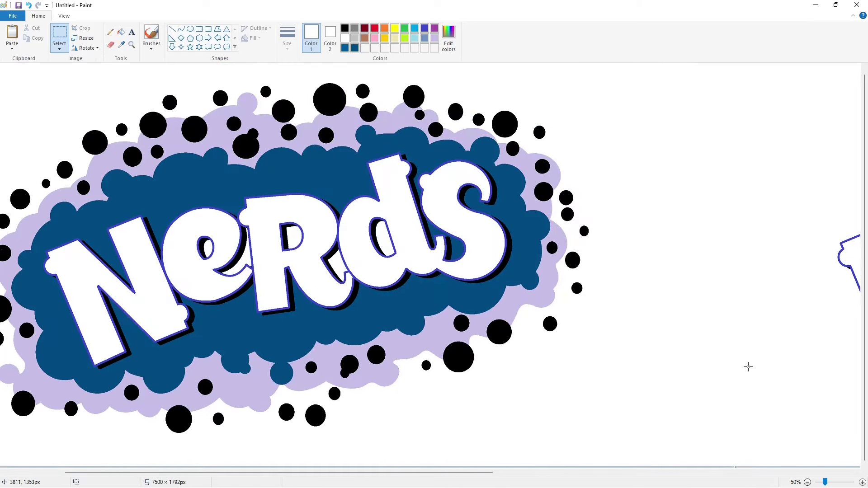
ctrl+scroll(748, 367, down, 1)
drag(848, 167, 368, 166)
ctrl+scroll(367, 167, up, 1)
drag(738, 268, 858, 277)
Fill the white gaps inside and beside the e, R and d with the dark blue of the inner cloud
click(355, 48)
click(121, 31)
click(351, 266)
click(411, 239)
click(456, 267)
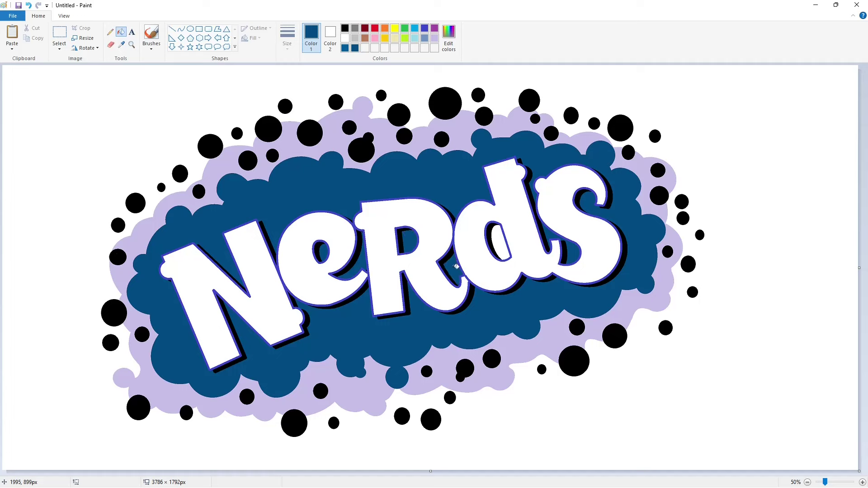
click(501, 240)
Mix a bright sky blue from turquoise and recolor all the letters' outer and inner outlines with it
click(414, 28)
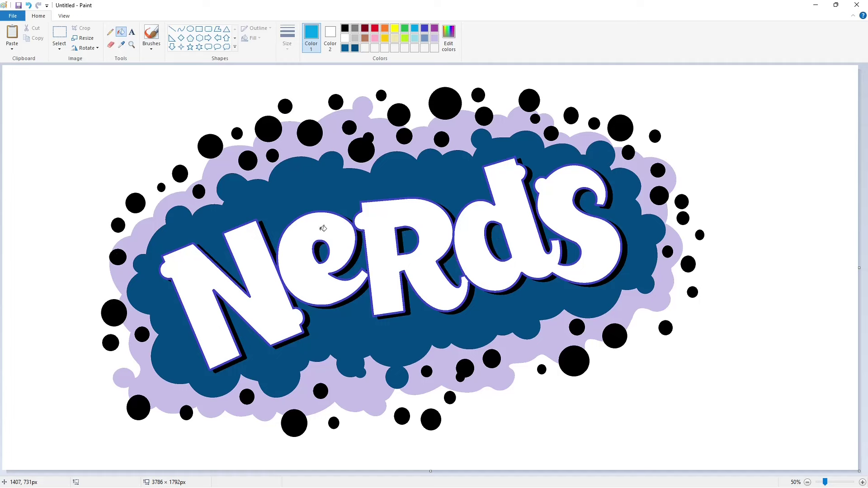
click(279, 265)
click(448, 36)
click(520, 226)
click(351, 308)
click(289, 285)
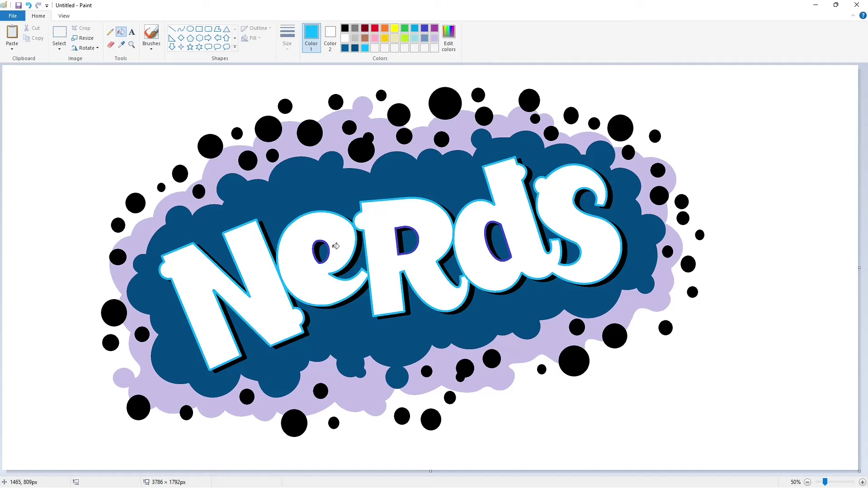
click(328, 248)
click(399, 251)
click(505, 236)
Fill the lavender outer cloud with sky blue and lighten its shade slightly
click(395, 143)
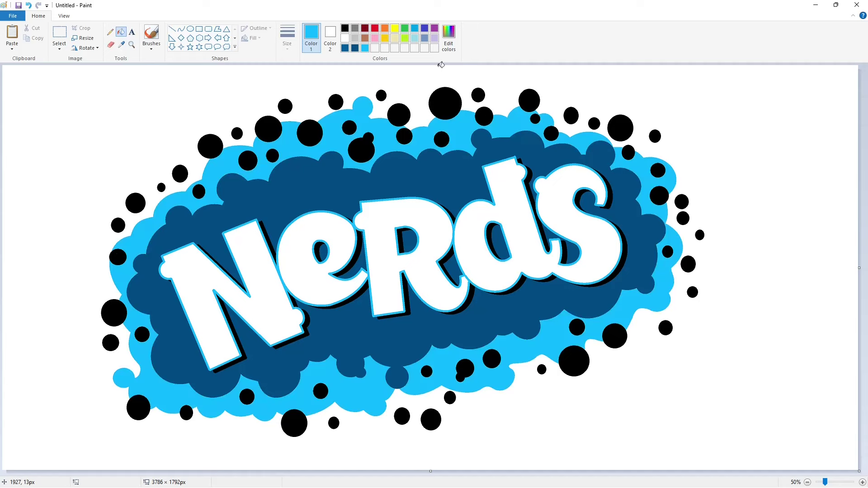
click(449, 36)
click(351, 308)
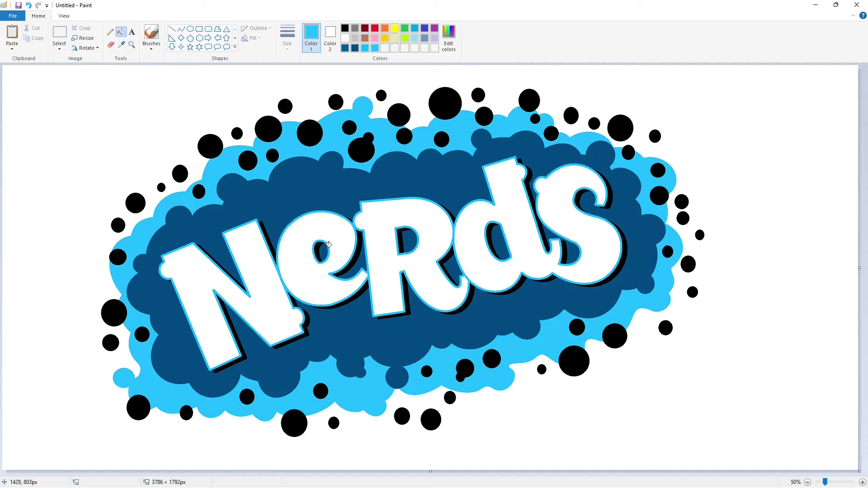
Mix two custom colors, a bright pink based on red and a brighter lime green
click(375, 28)
click(448, 36)
click(507, 196)
click(351, 308)
click(405, 38)
click(448, 36)
click(526, 233)
click(351, 309)
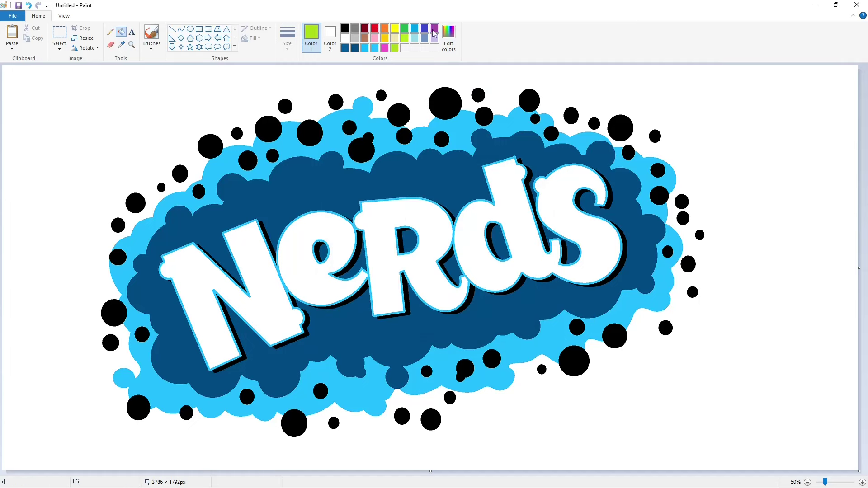
Mix a lighter purple custom color with RGB 160, 85, 206, and set Color 1 to yellow
click(434, 30)
click(449, 36)
click(525, 220)
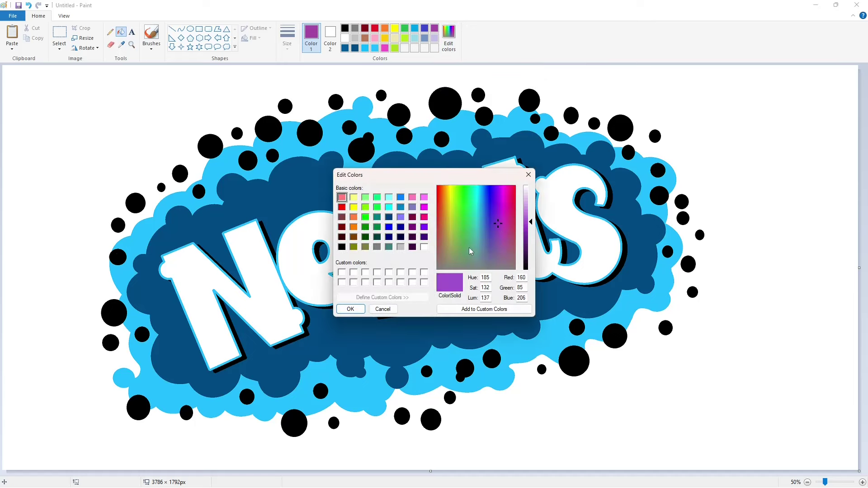
click(351, 309)
click(394, 28)
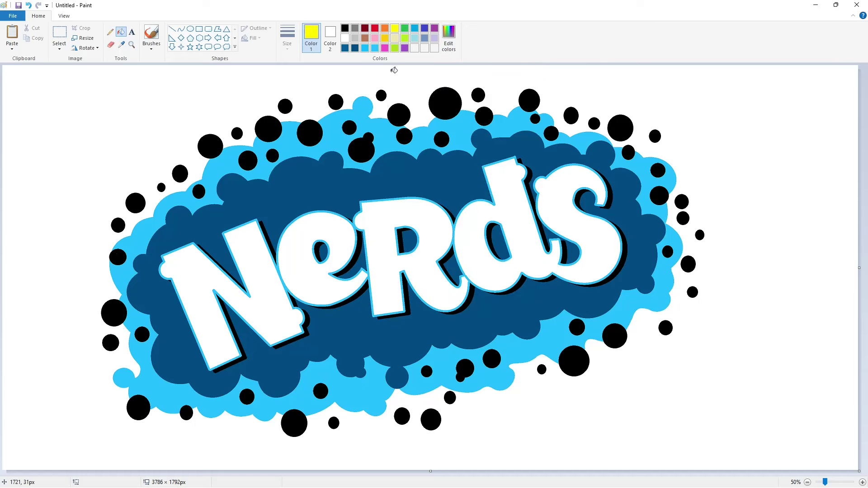
Fill seven scattered circles outside the cloud with sky blue: two upper left, one upper right, three along the right side and one below
click(372, 48)
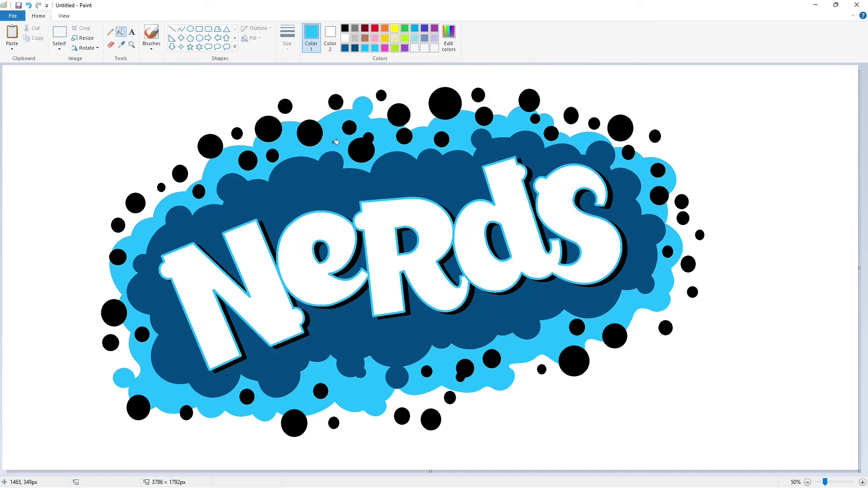
click(145, 204)
click(184, 176)
click(570, 116)
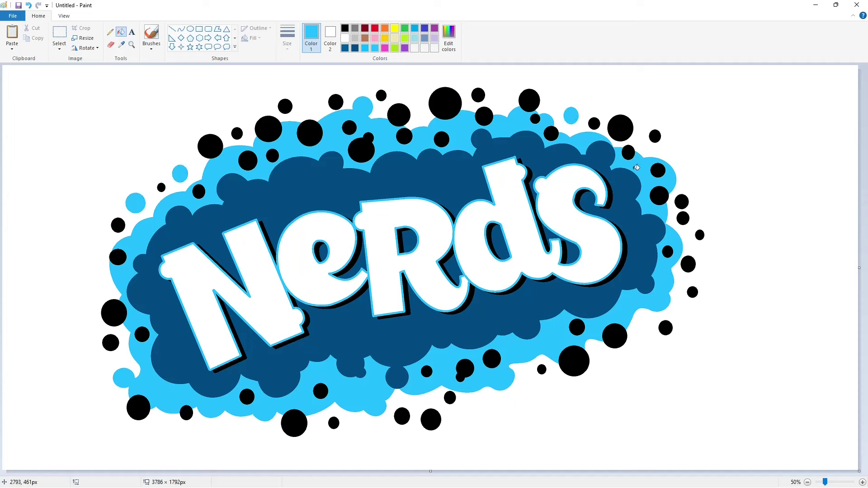
click(682, 202)
click(700, 235)
click(693, 293)
click(404, 418)
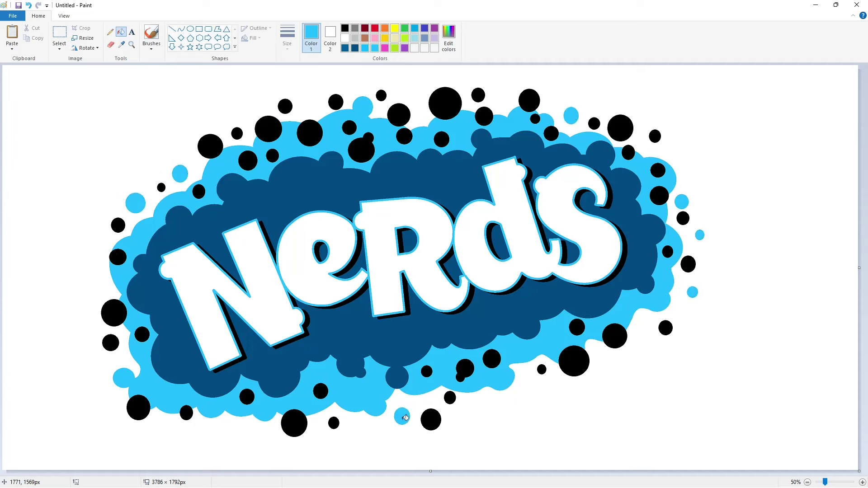
Fill seven circles spread along the cloud's upper edge with the custom bright pink, from the large upper-left one to the small upper-right one
click(384, 48)
click(211, 141)
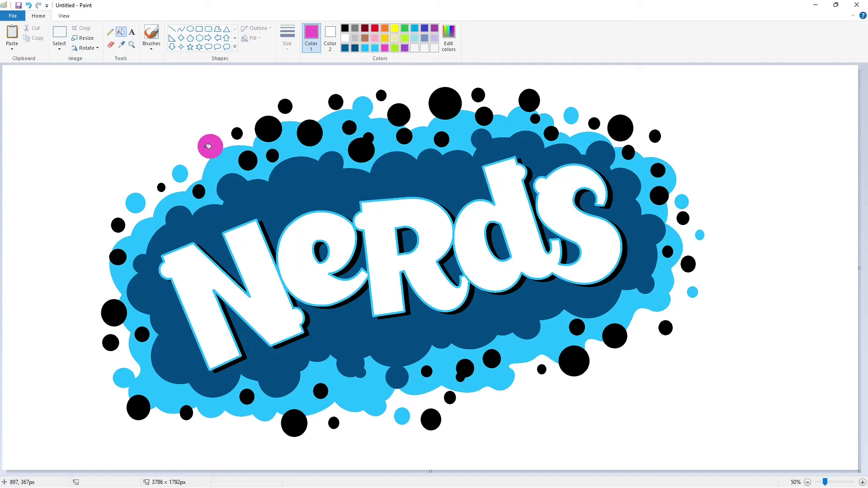
click(285, 107)
click(321, 133)
click(396, 118)
click(480, 96)
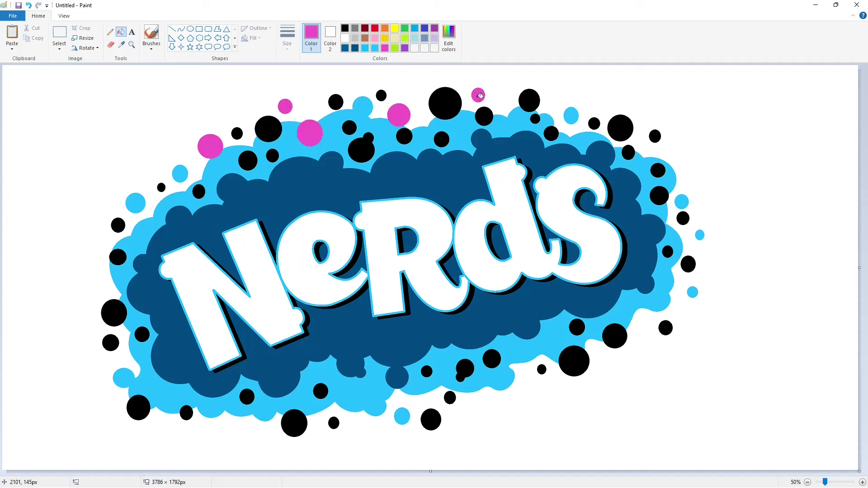
click(530, 100)
click(595, 125)
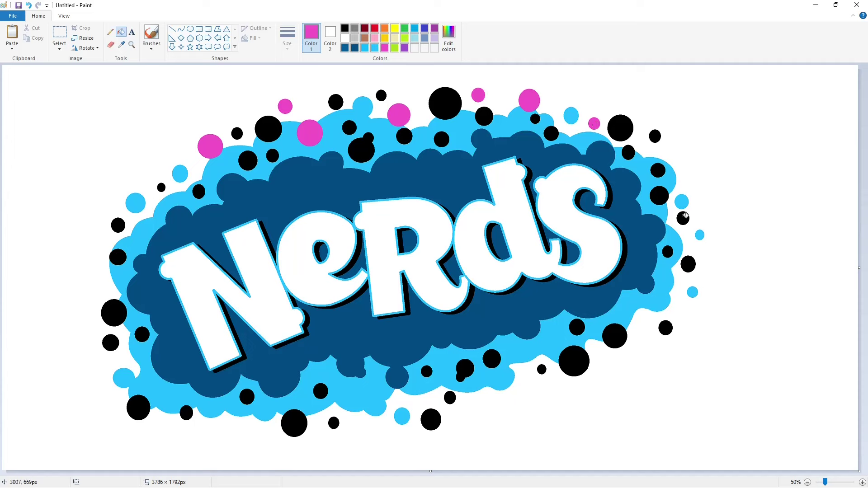
Fill five more circles bright pink around the cloud's right side, lower edge and left side
click(684, 217)
click(614, 337)
click(334, 423)
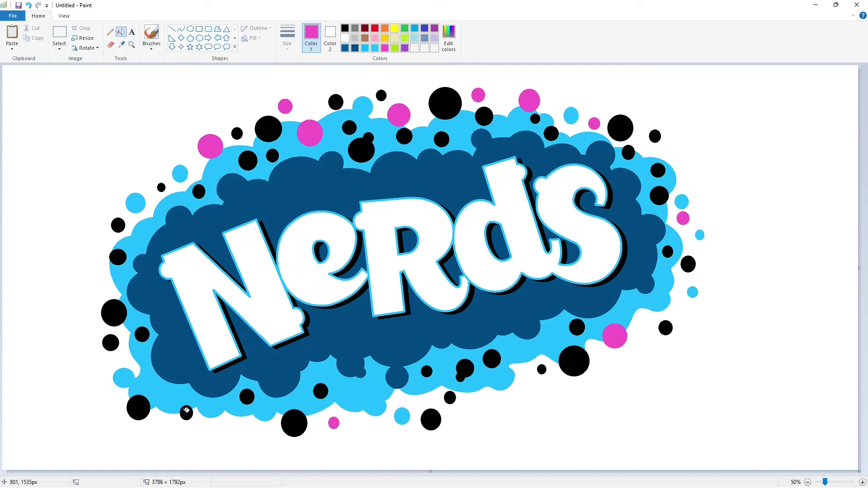
click(186, 412)
click(114, 311)
Fill seven circles around the light blue cloud with yellow: two upper left, two upper right, two along the bottom and one left
click(395, 28)
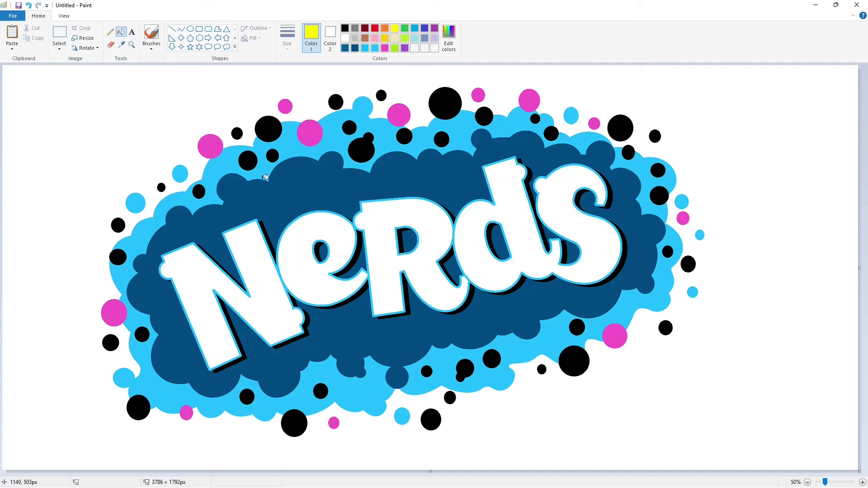
click(274, 131)
click(349, 128)
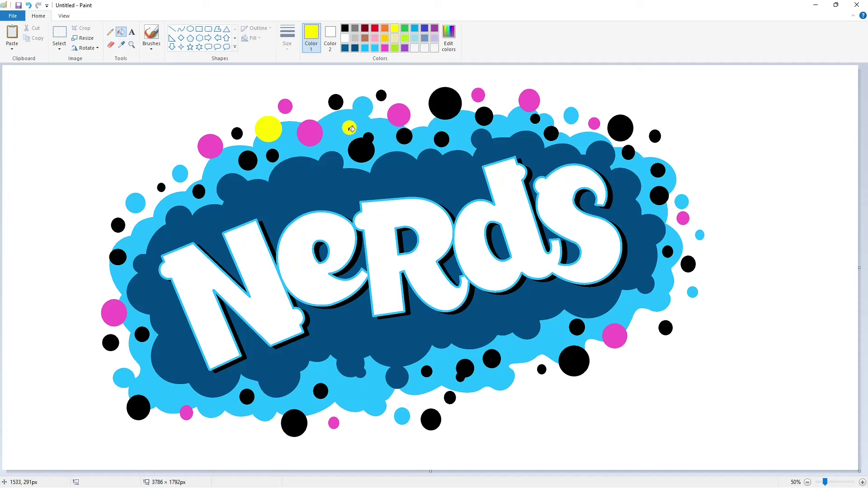
click(536, 118)
click(659, 171)
click(492, 358)
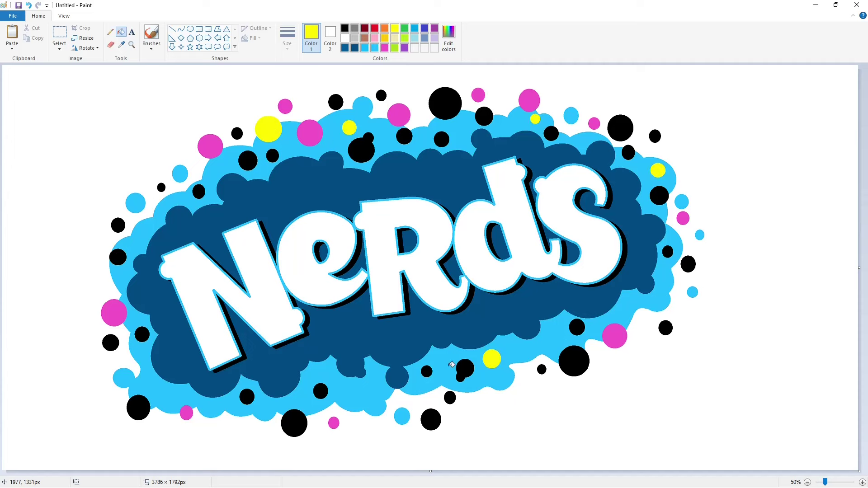
click(426, 371)
click(144, 335)
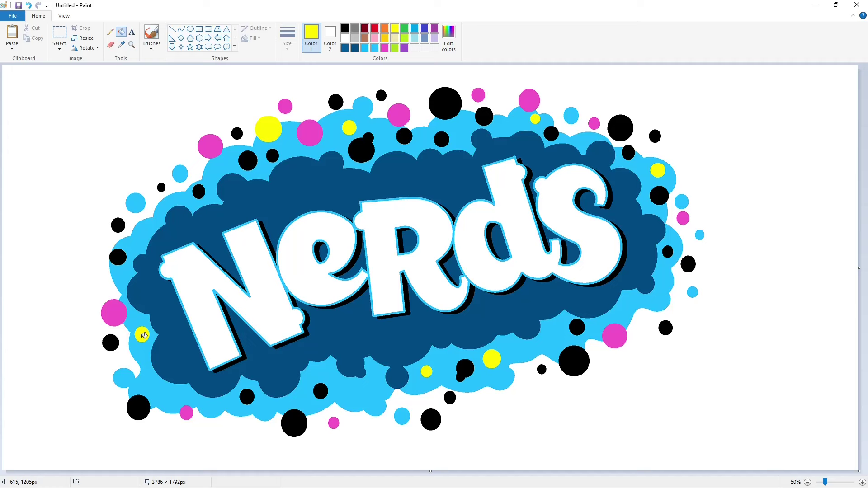
Sample the inner cloud's dark blue and fill the circles lying on the light blue cloud's upper and right parts with it
click(121, 44)
click(264, 191)
click(274, 155)
click(362, 152)
click(404, 136)
click(441, 139)
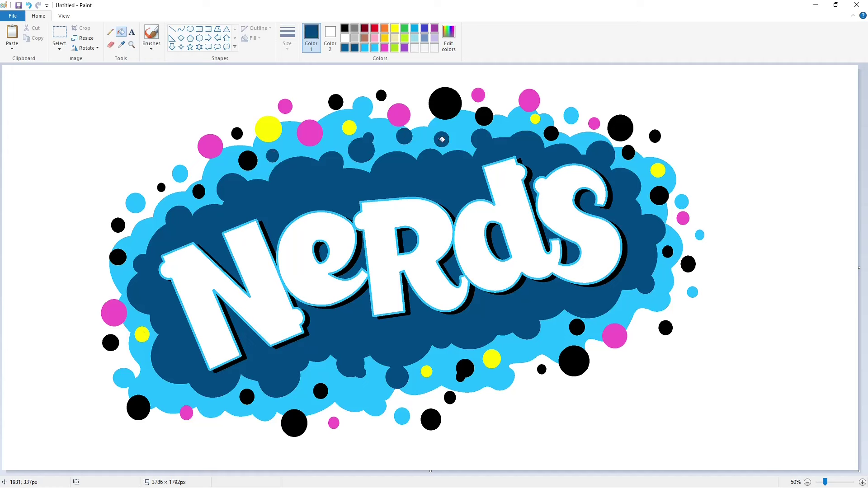
click(551, 134)
click(630, 151)
click(666, 195)
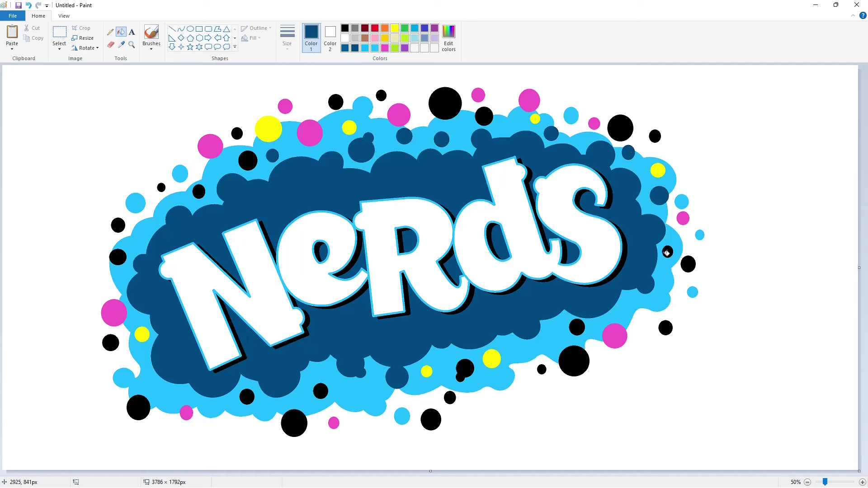
click(668, 252)
Fill circles on the light blue cloud's lower and left parts dark blue, including the overlapping pair at the bottom
click(578, 326)
click(465, 367)
click(248, 397)
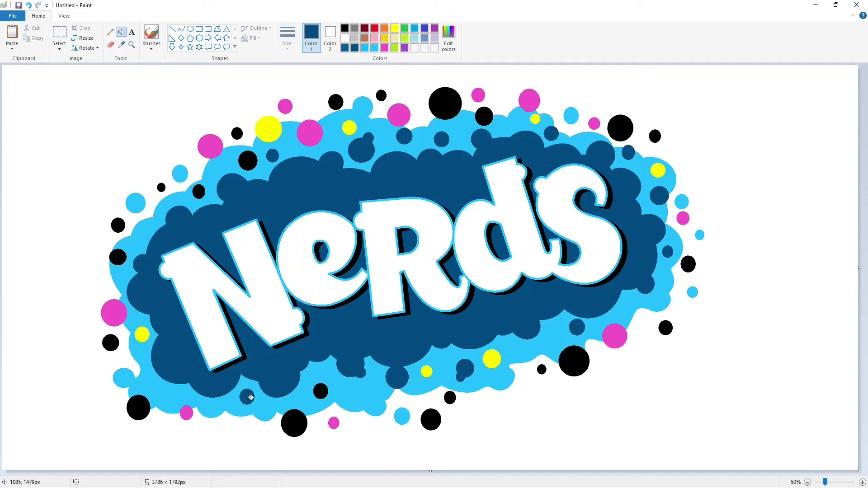
click(119, 257)
click(200, 191)
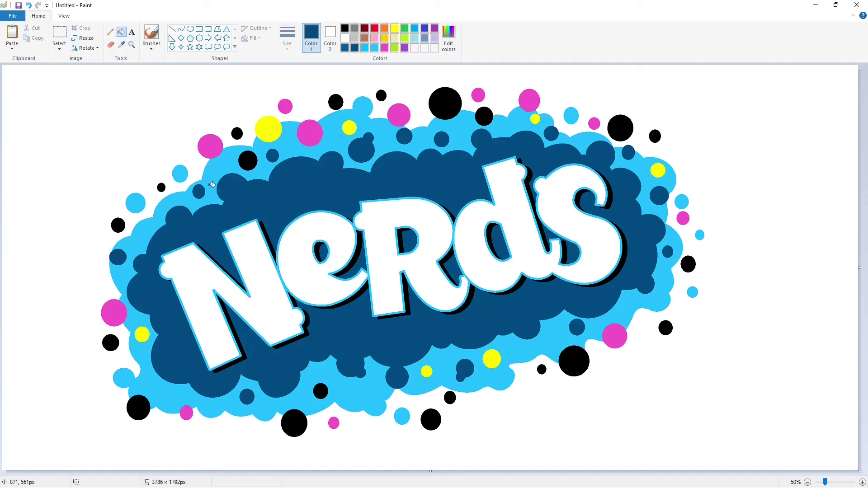
Fill ten circles with the custom purple, five along the cloud's upper edge and five around its lower edge
click(405, 47)
click(238, 134)
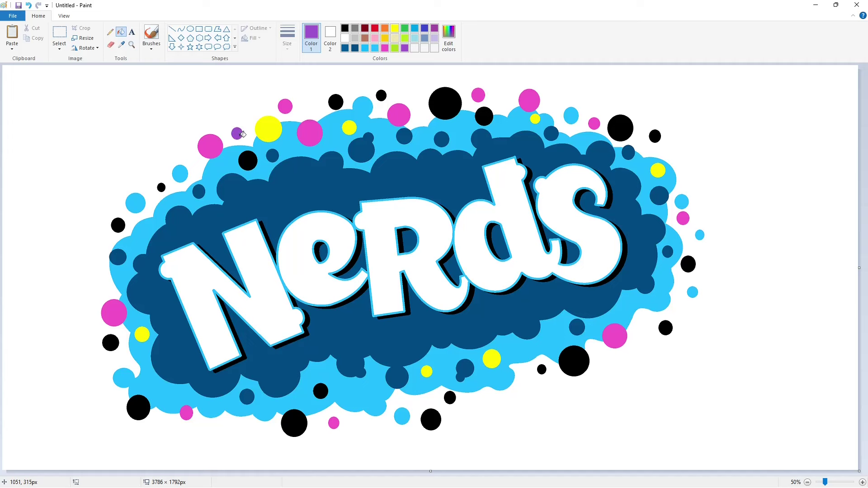
click(337, 101)
click(382, 94)
click(482, 119)
click(652, 136)
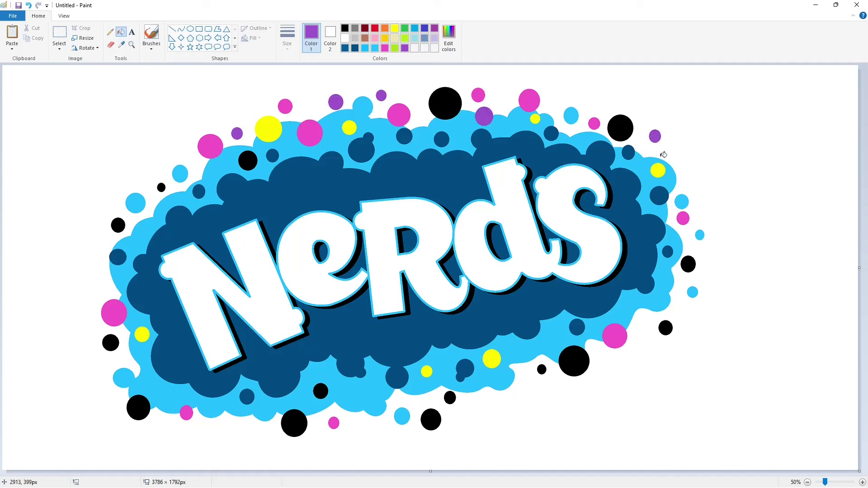
click(662, 328)
click(579, 357)
click(433, 411)
click(319, 394)
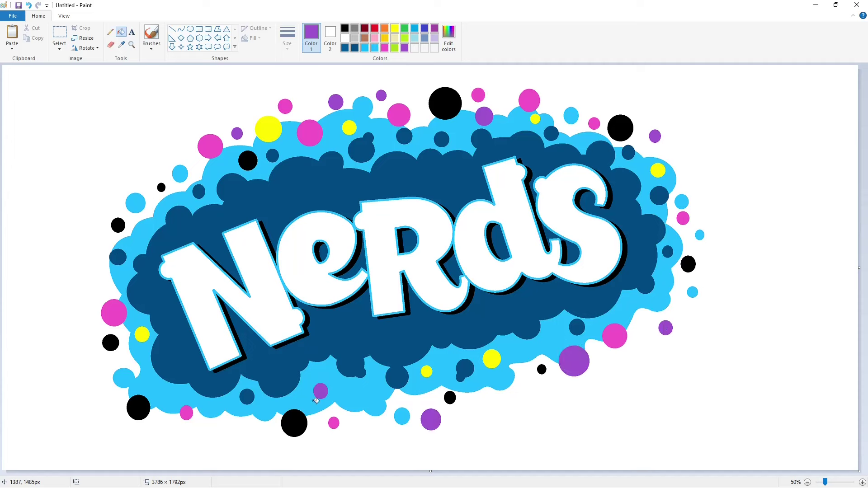
click(138, 405)
Fill five circles with the custom lime green: two upper left, the largest at the top, one upper right and one right
click(394, 48)
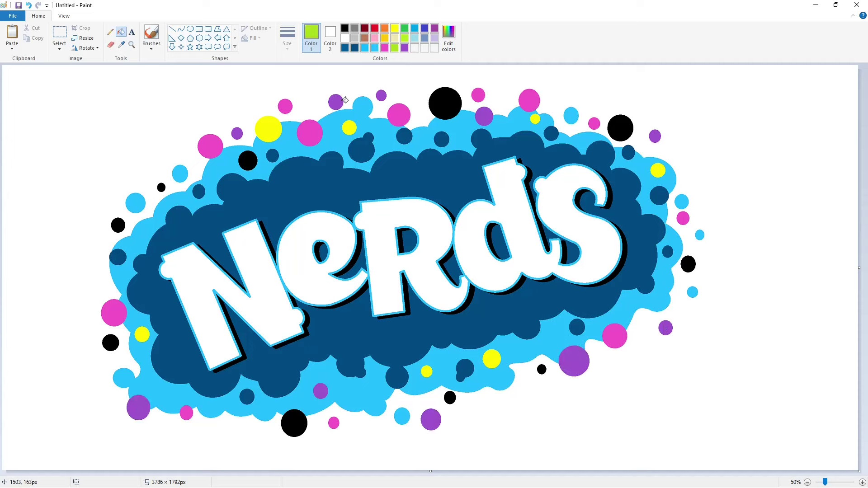
click(119, 224)
click(250, 160)
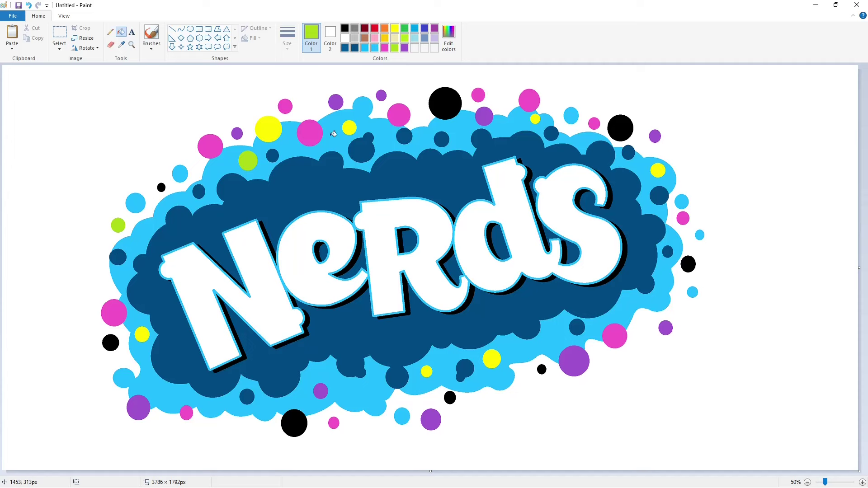
click(449, 107)
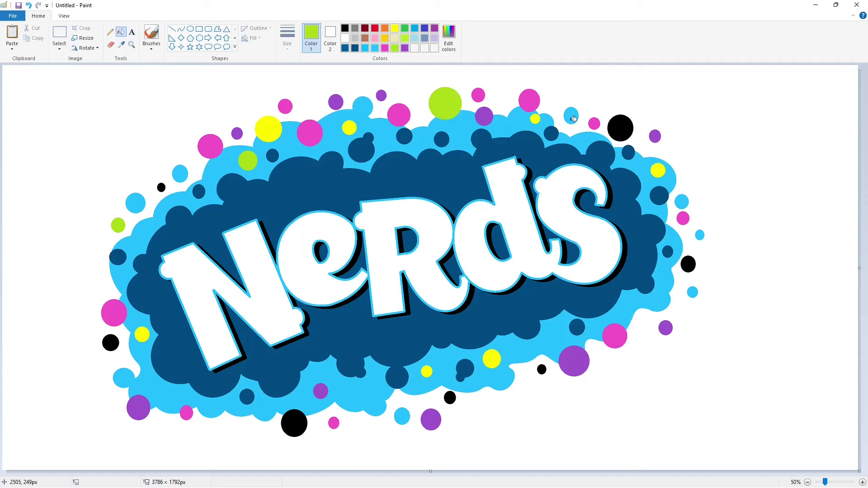
click(618, 127)
click(688, 264)
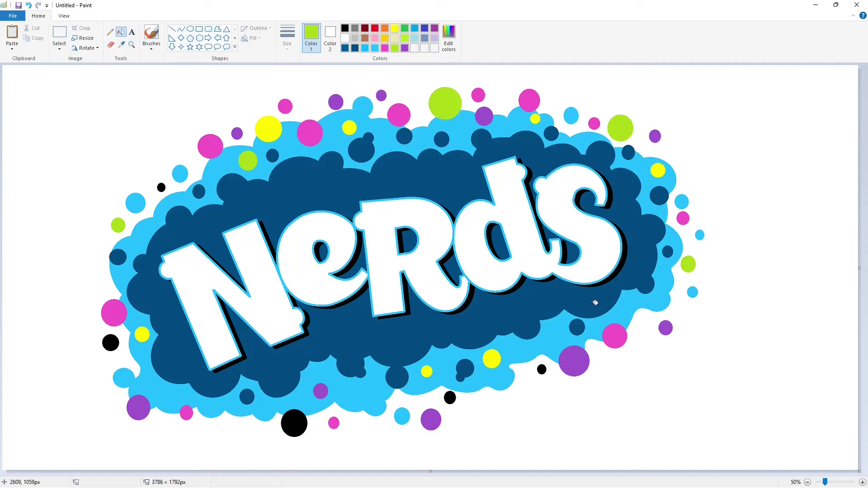
Fill the remaining black circles below and left of the cloud lime green, undoing the stray fill on the left dark blue circle
click(542, 368)
click(453, 397)
click(299, 418)
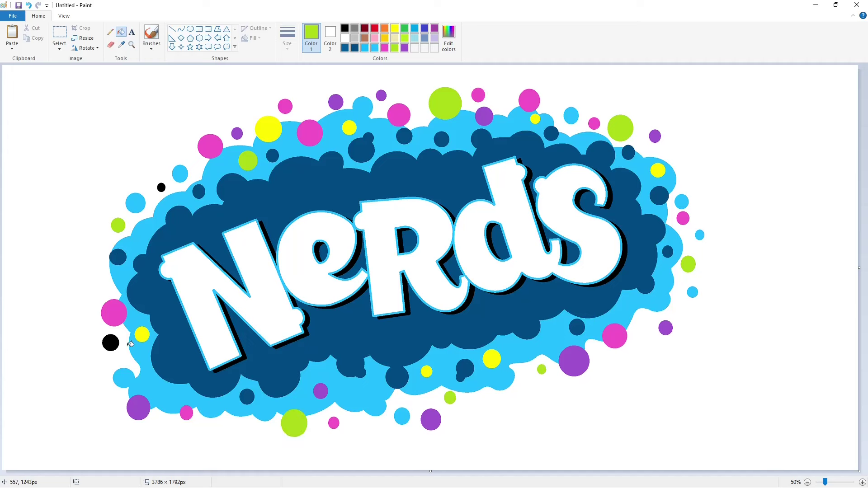
click(114, 339)
click(122, 254)
key(ctrl+z)
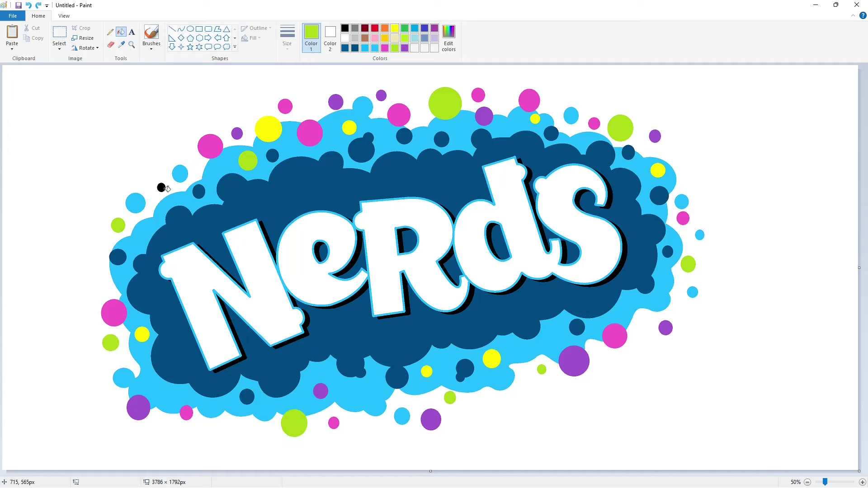
click(162, 186)
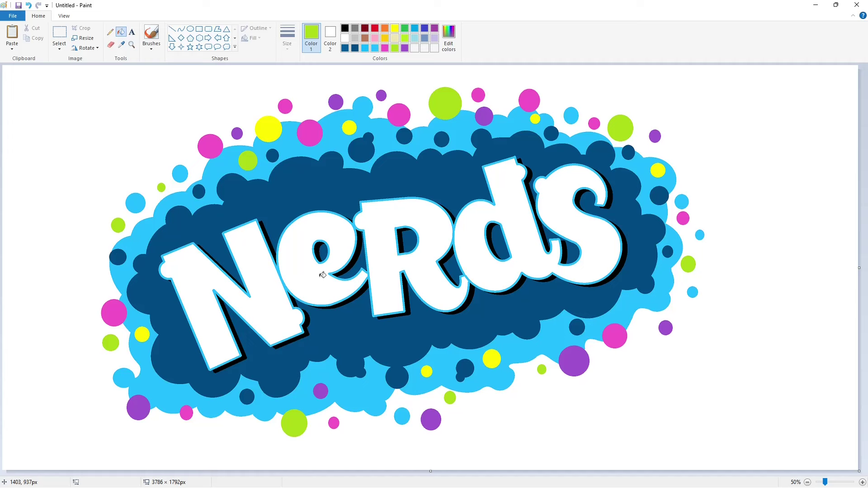